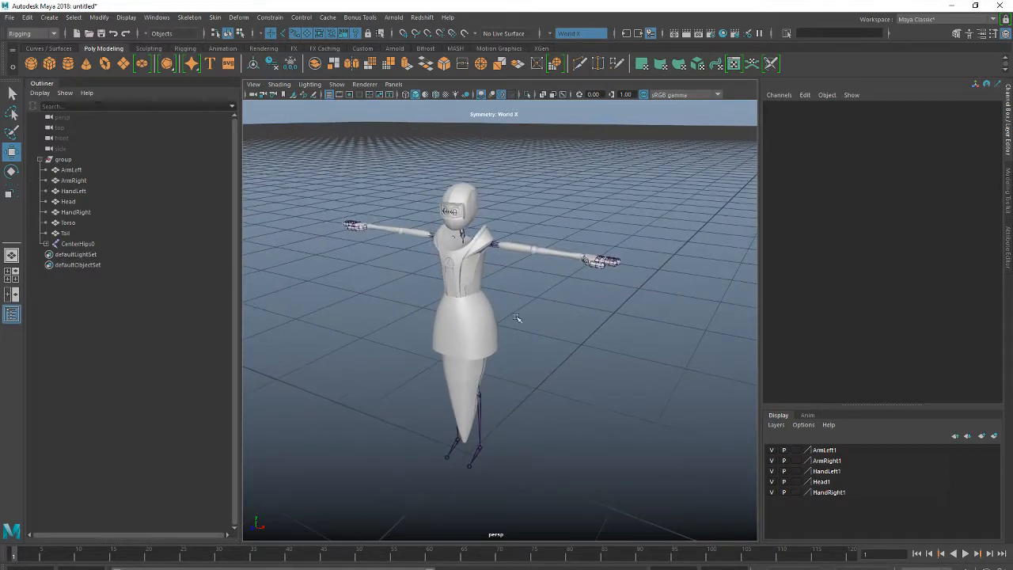
Step: Inspect the transform values of the torso, arm, head, hand and tail meshes one by one
click(480, 308)
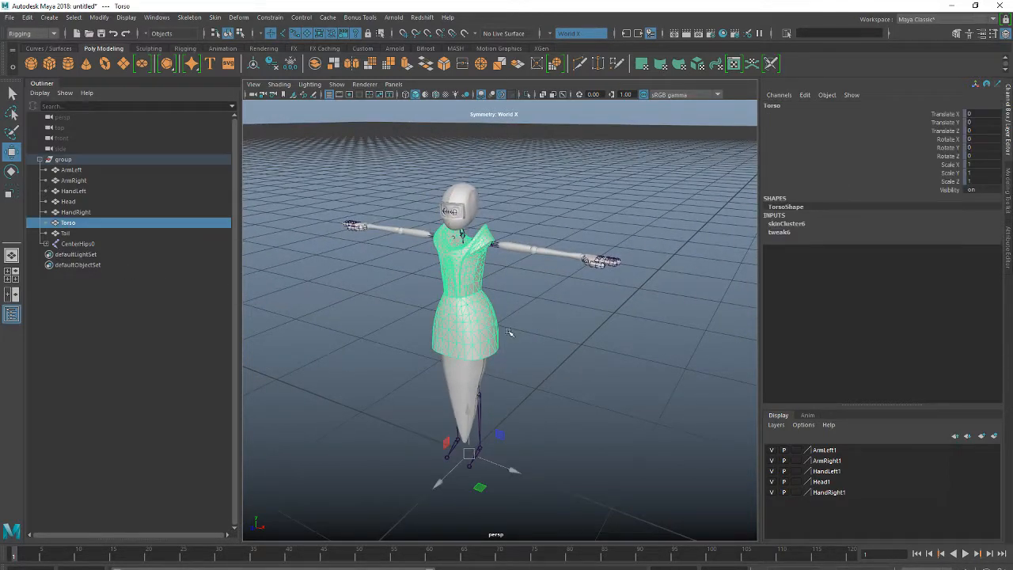
mouse_move(510, 365)
alt+mouse_down()
mouse_move(474, 396)
mouse_move(497, 371)
alt+mouse_up()
click(519, 246)
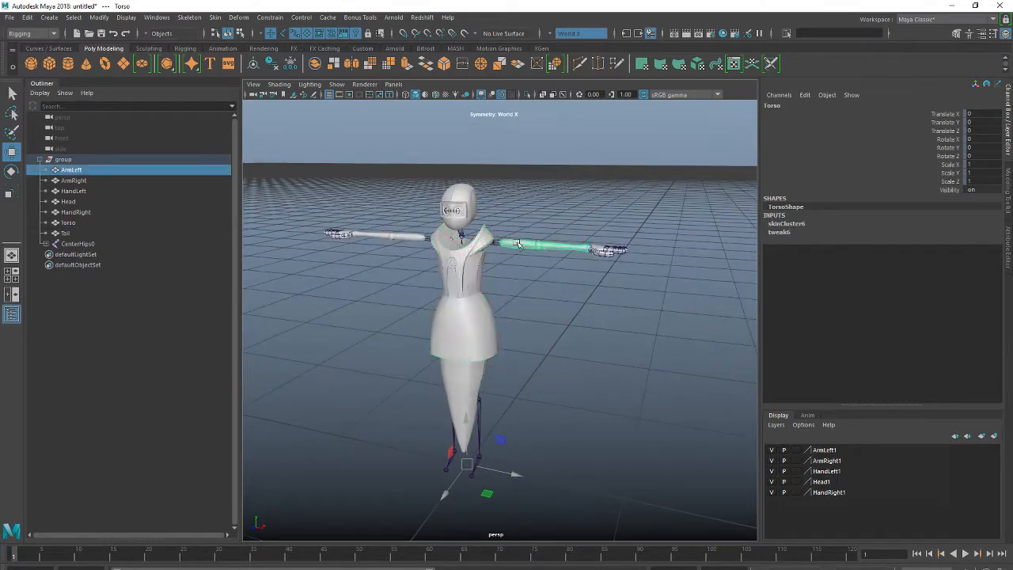
click(455, 205)
click(395, 242)
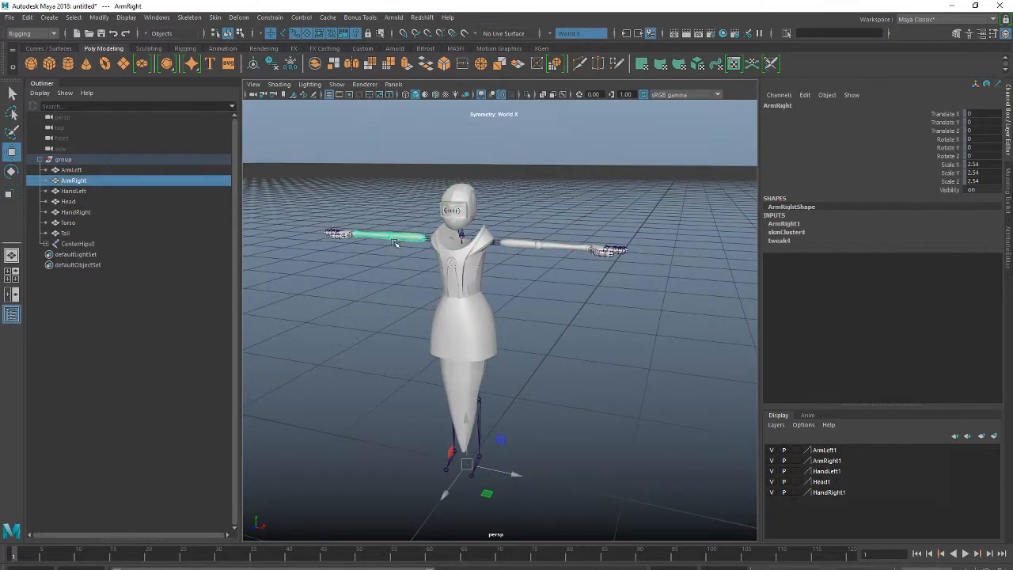
click(339, 235)
click(605, 250)
click(486, 385)
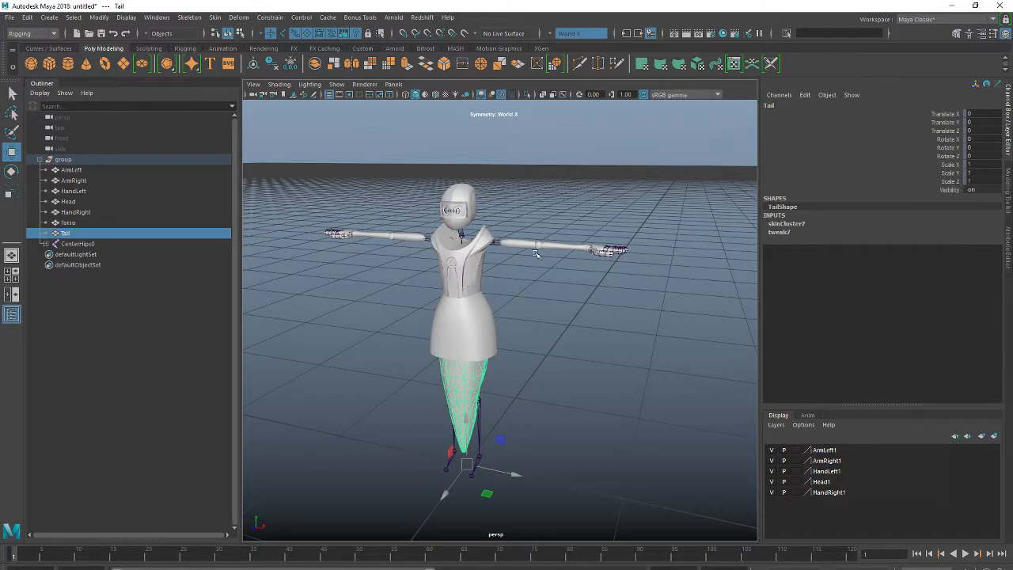
Step: Compare the scale values of the left arm and head with those of the torso and tail
click(508, 246)
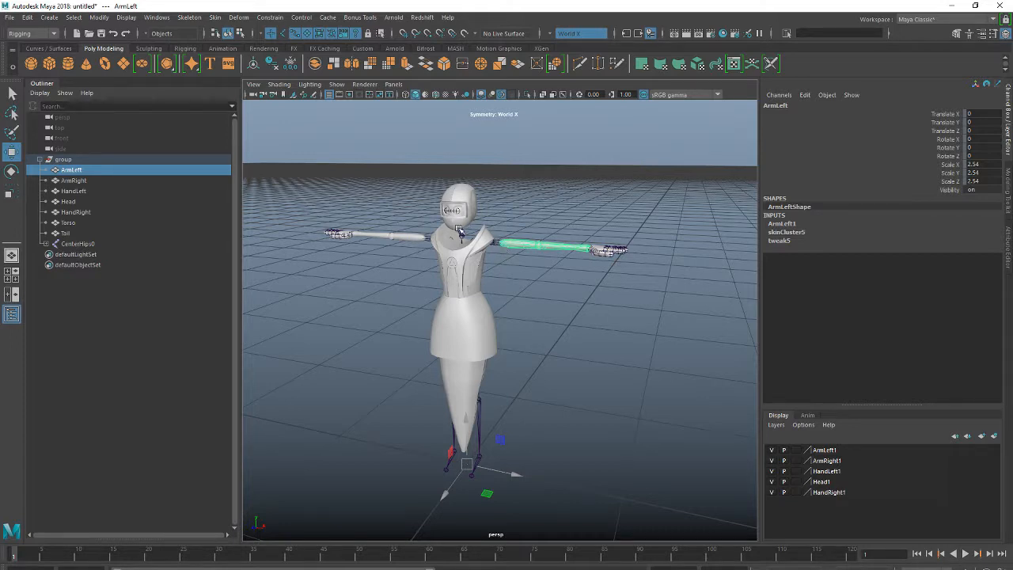
click(464, 202)
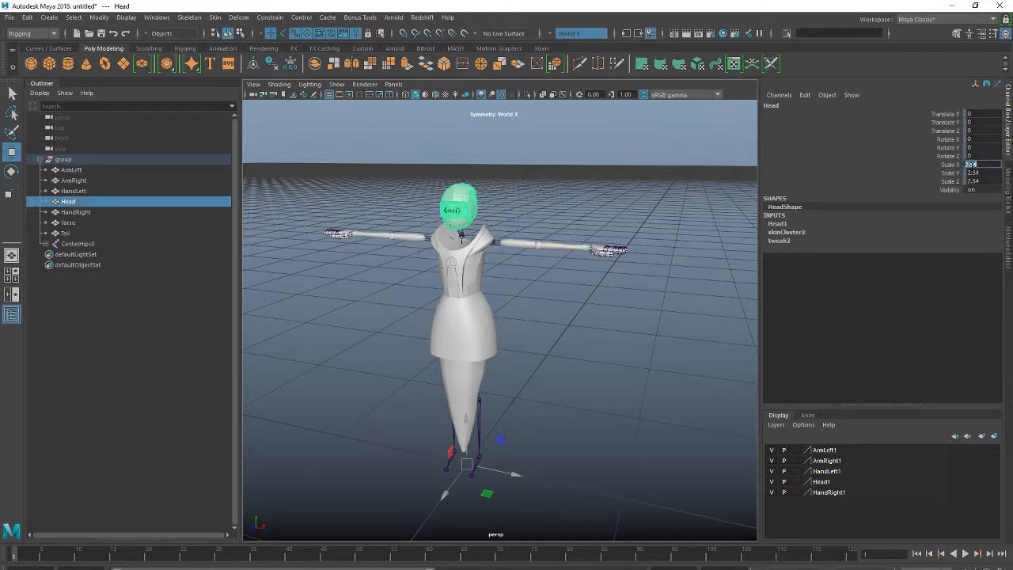
drag(972, 163, 971, 181)
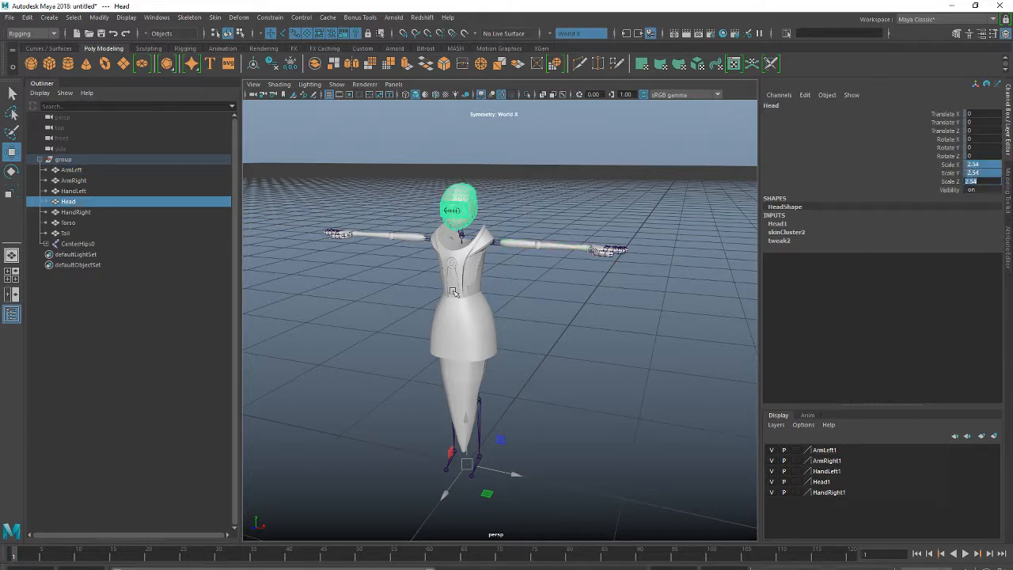
click(467, 262)
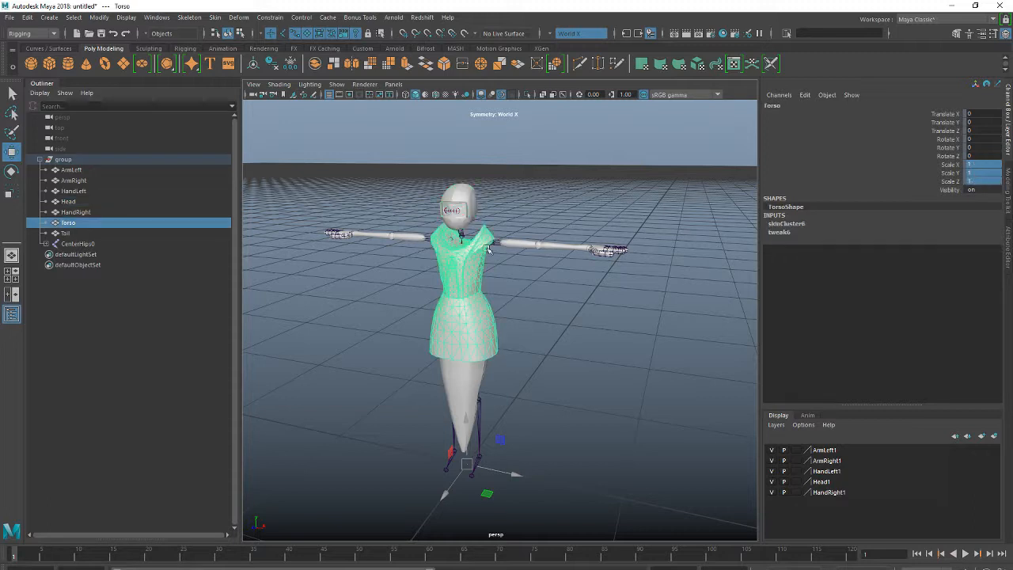
click(470, 195)
click(531, 243)
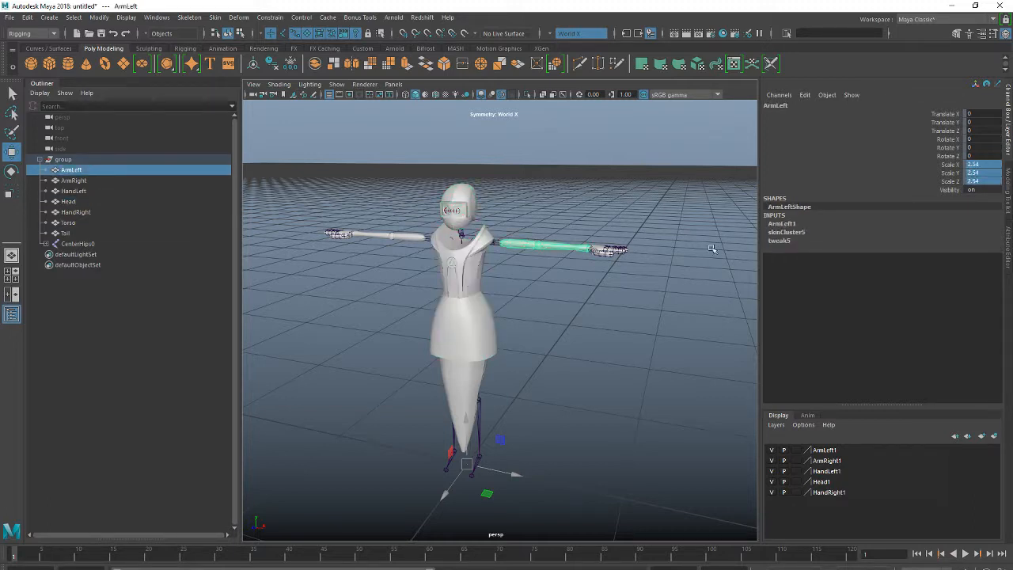
click(476, 381)
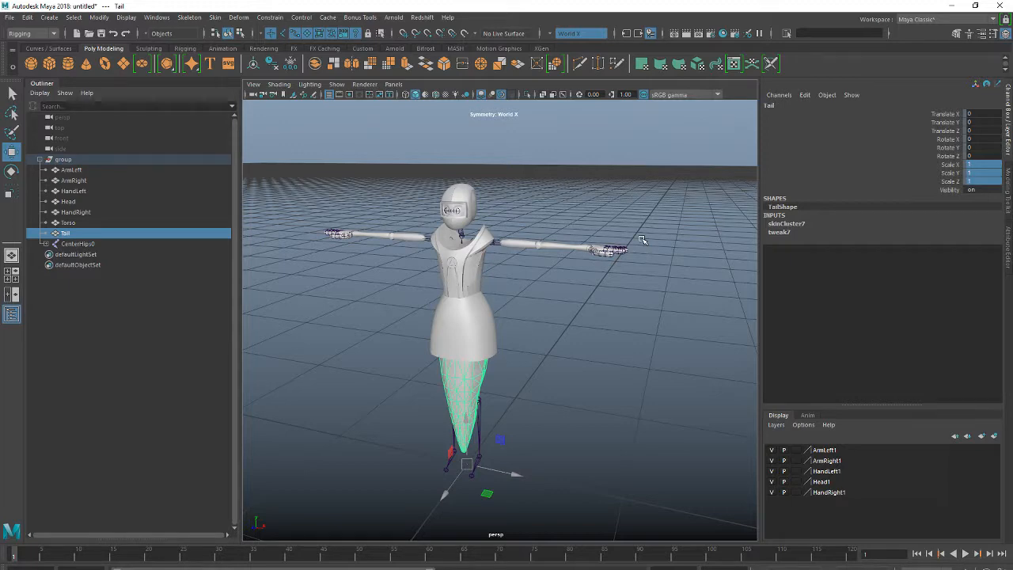
click(515, 300)
Step: Unparent all body meshes and the CenterHips0 skeleton from their group, and delete the empty group
alt+drag(515, 301, 536, 346)
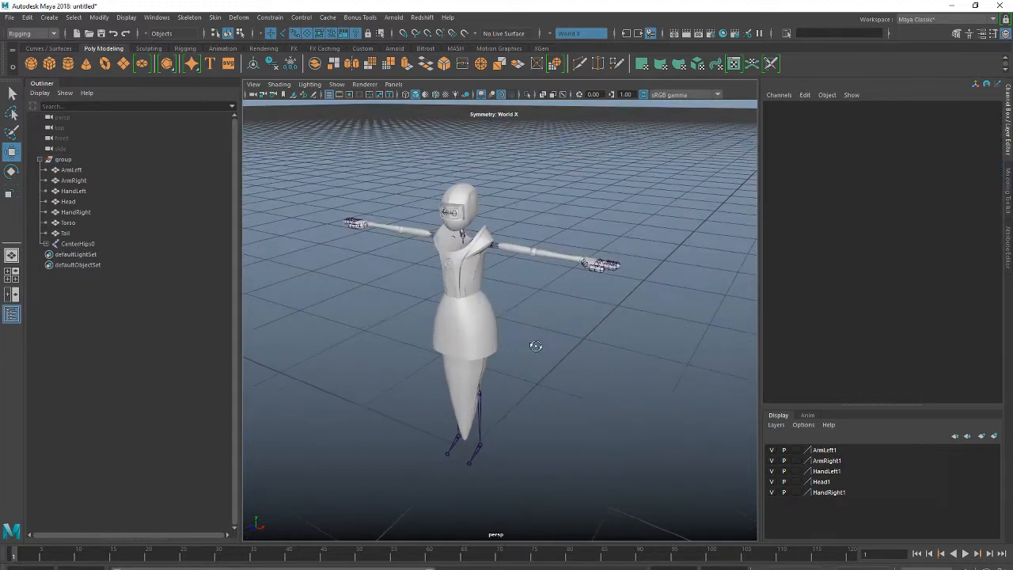
click(68, 246)
shift+click(69, 170)
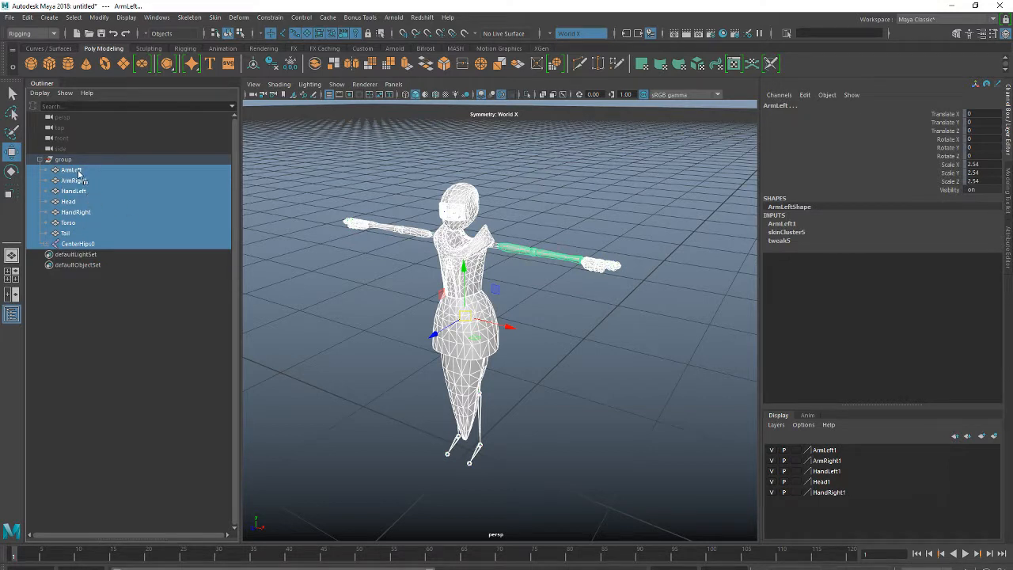
key(shift+p)
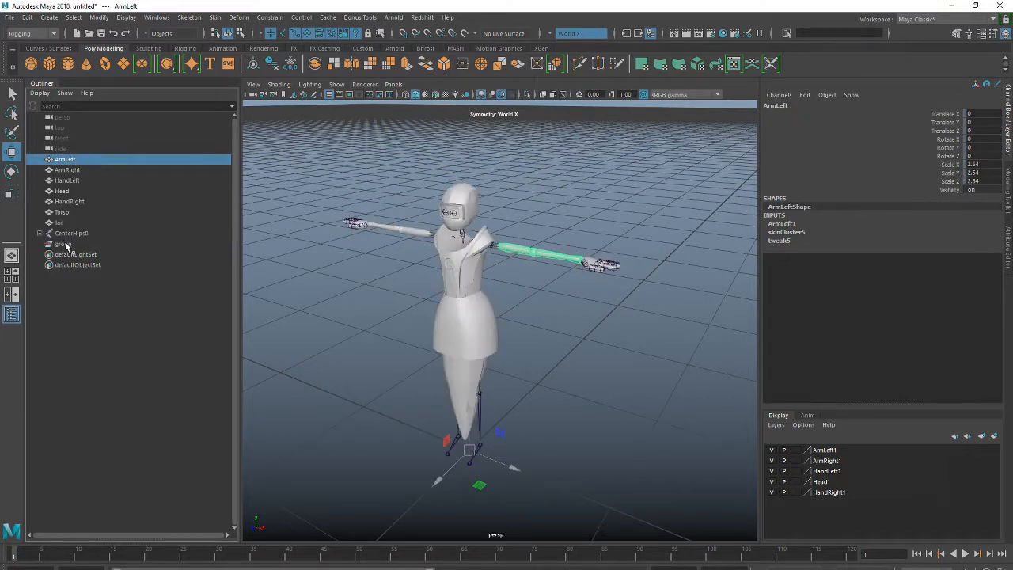
click(65, 244)
key(Delete)
Step: Set the CenterHips0 joint's scale to 100 on X, Y and Z
click(66, 233)
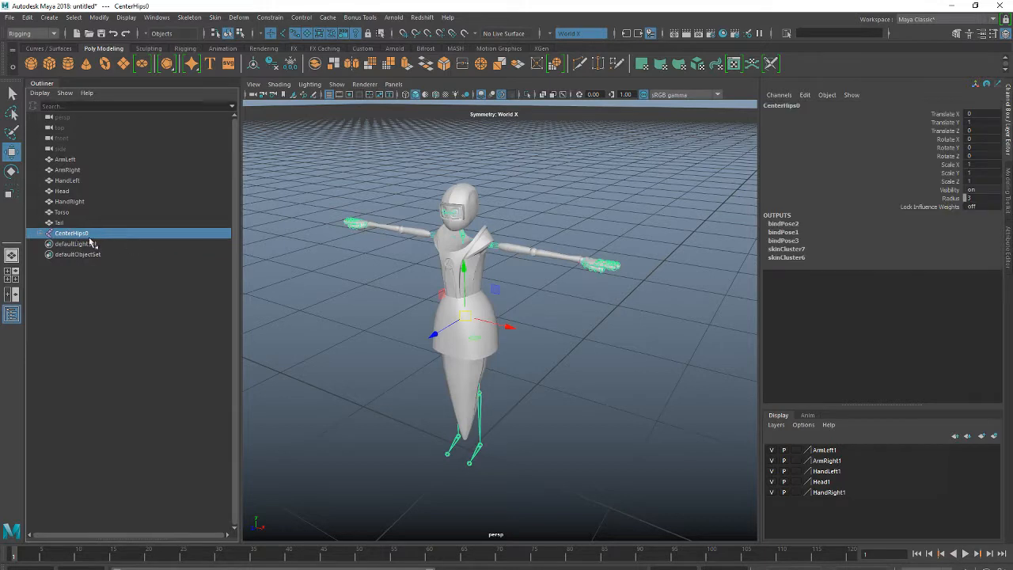
drag(973, 180, 980, 164)
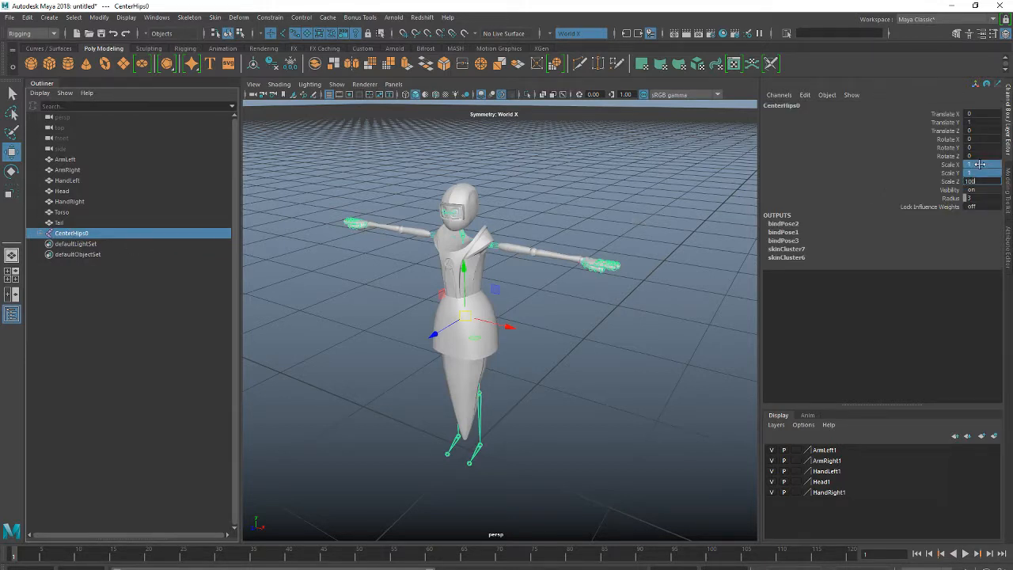
text(100)
key(Return)
Step: Raise the CenterHips0 joint to about 99.7 on the Y axis so the character stands above the grid
key(a)
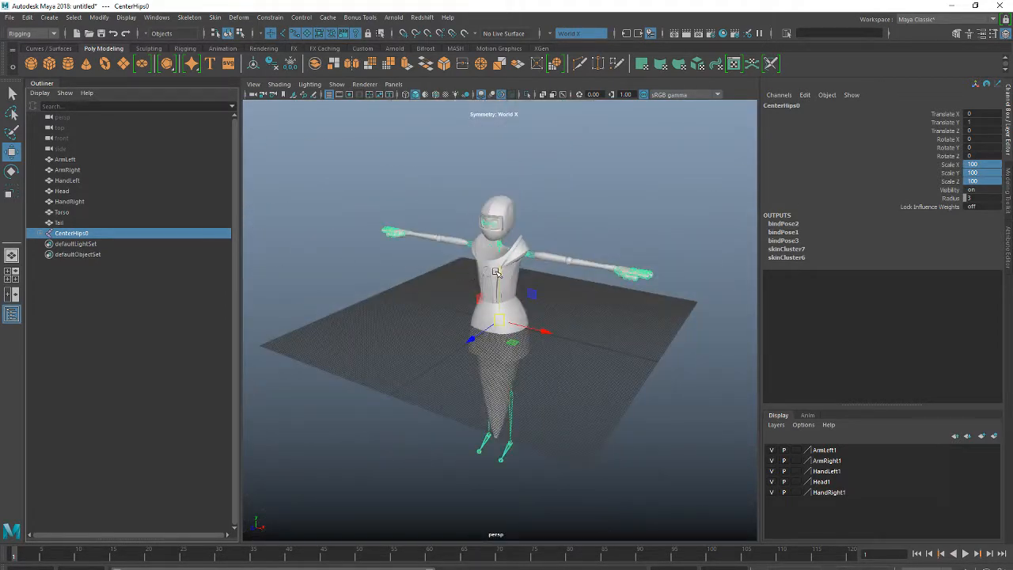
drag(498, 271, 491, 88)
alt+drag(531, 115, 556, 172)
alt+middle_drag(556, 171, 556, 282)
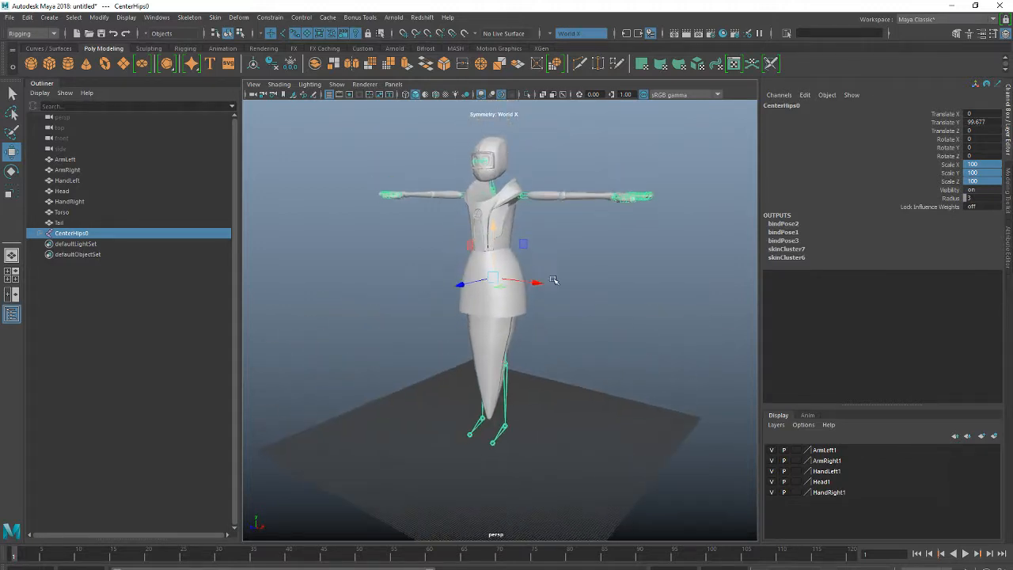
Step: Try to freeze the transformations of the CenterHips0 joint
click(98, 16)
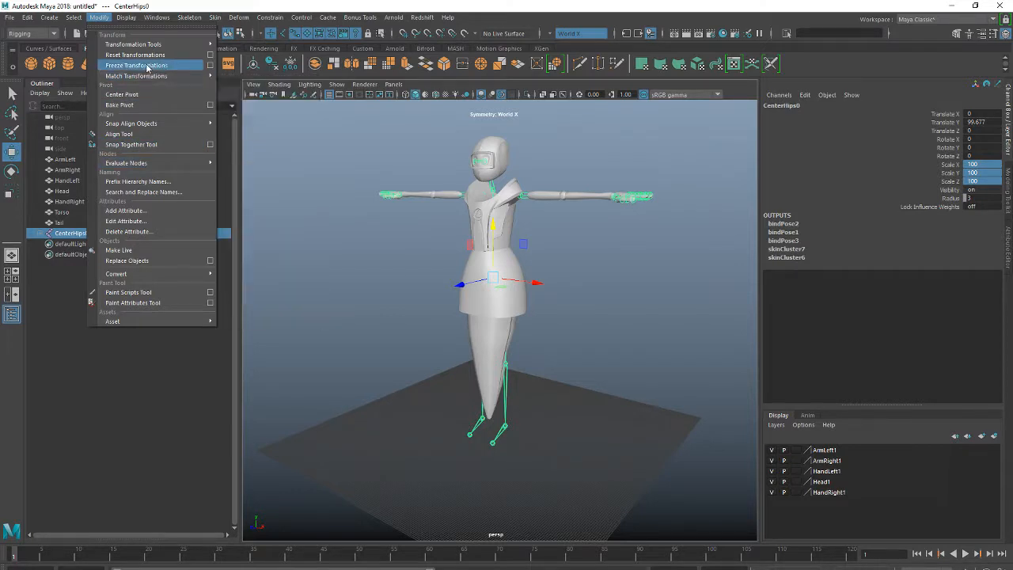
click(148, 66)
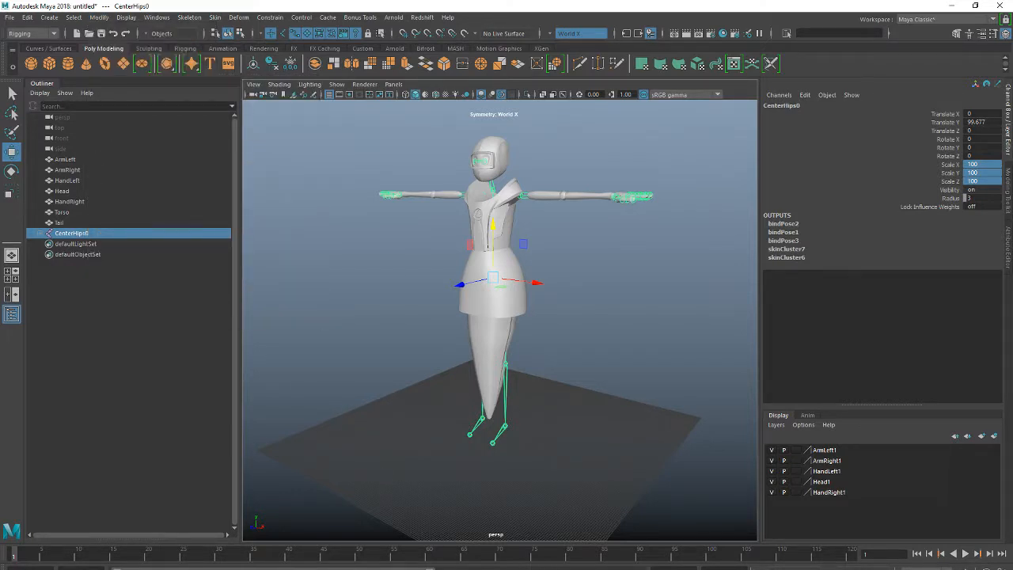
alt+drag(541, 371, 469, 310)
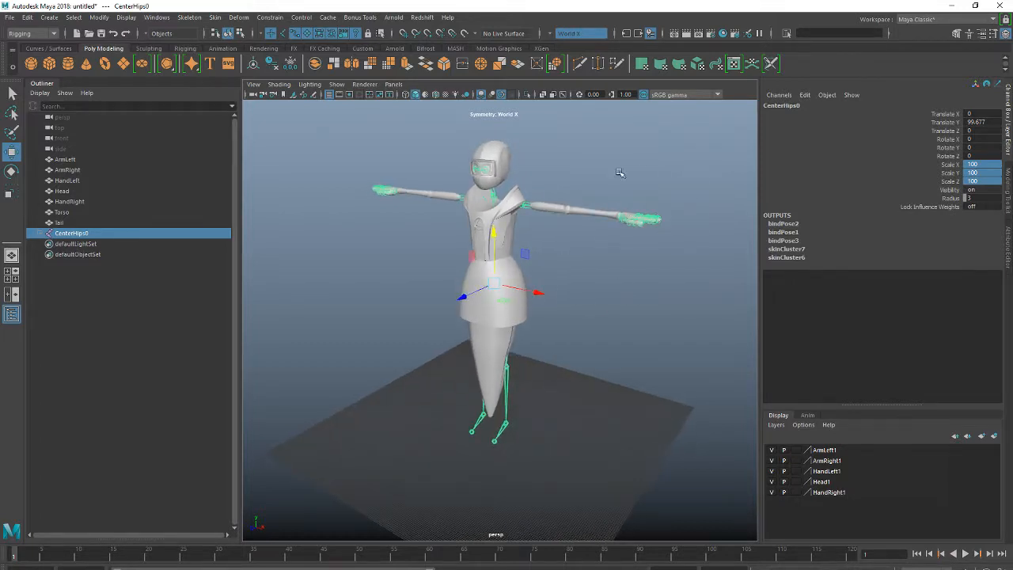
alt+drag(728, 226, 475, 242)
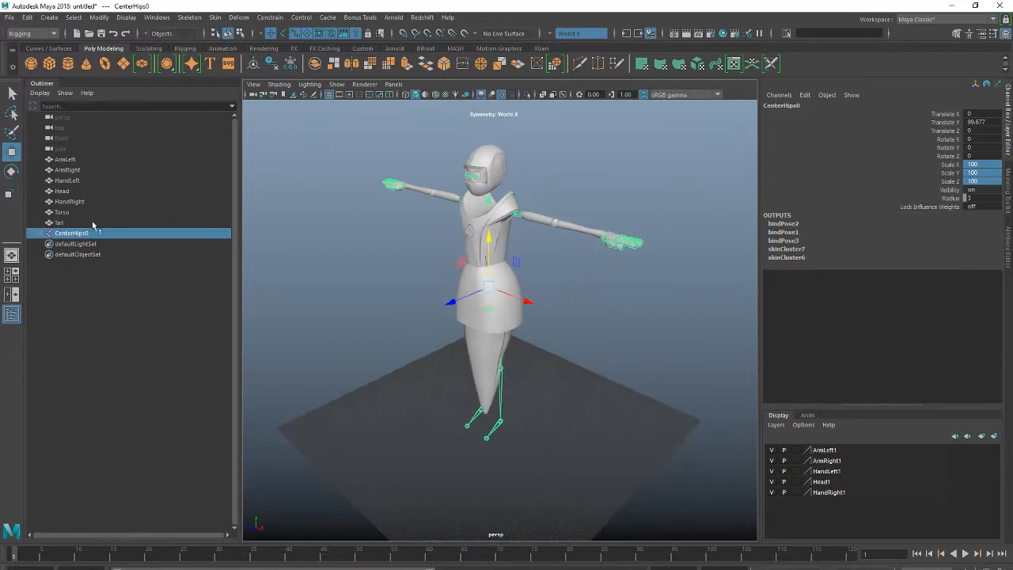
Step: Duplicate all seven body meshes together with the CenterHips0 skeleton
click(60, 223)
shift+click(65, 160)
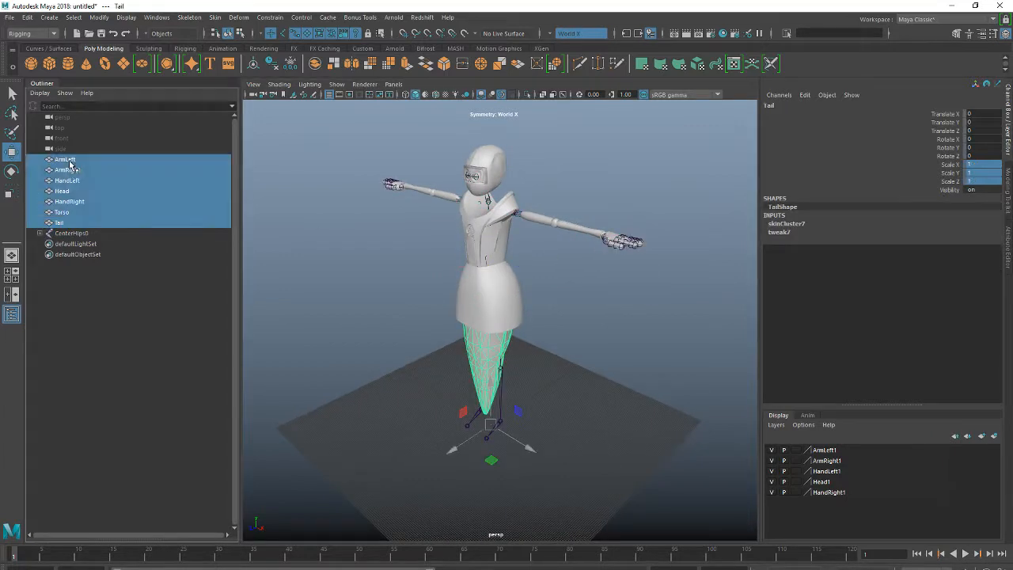
ctrl+click(70, 233)
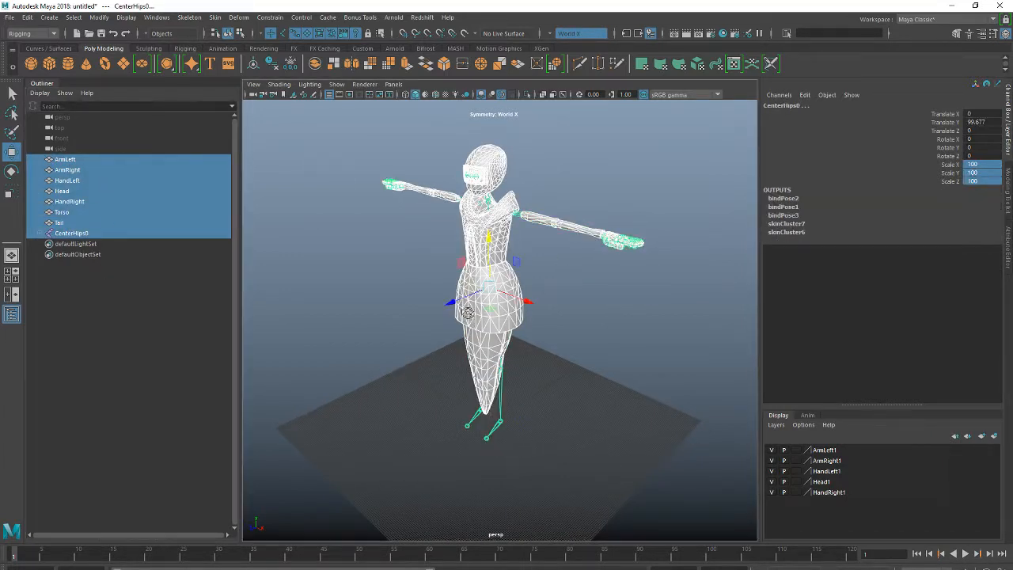
alt+drag(408, 318, 473, 308)
alt+drag(609, 271, 564, 269)
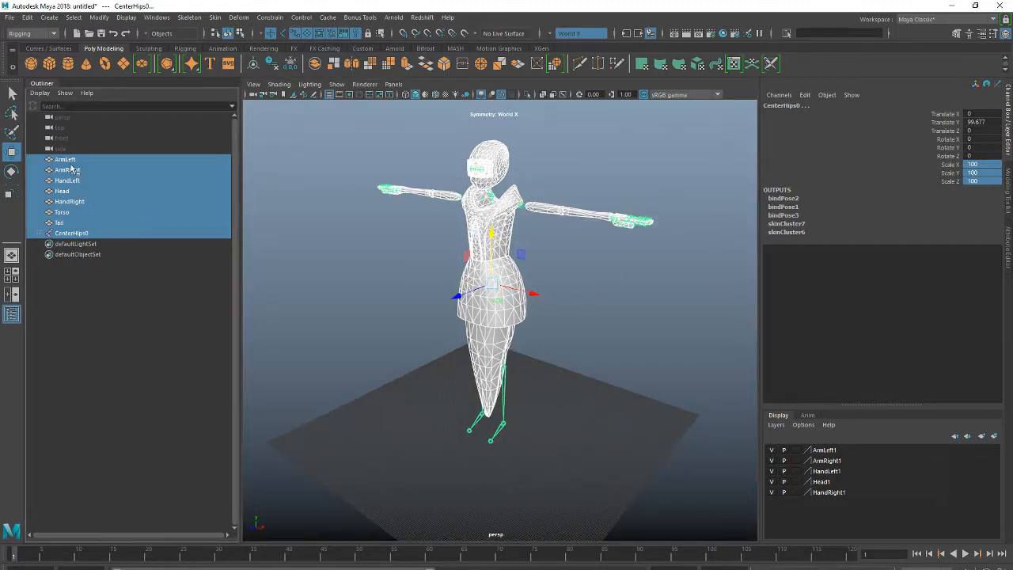
key(ctrl+d)
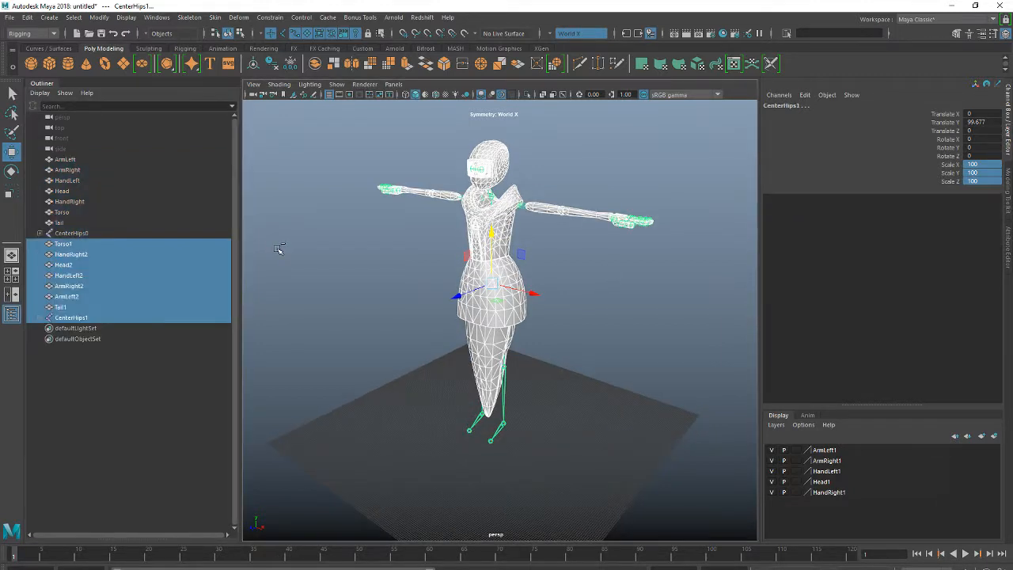
Step: Inspect the duplicated body meshes and the CenterHips1 skeleton, checking their transforms and inputs
click(71, 244)
shift+click(63, 306)
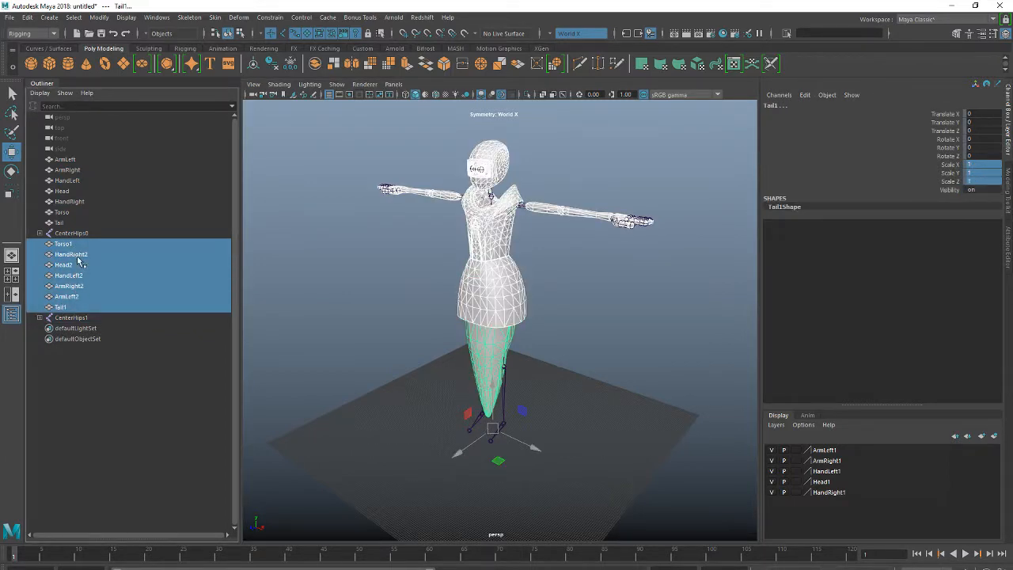
click(71, 317)
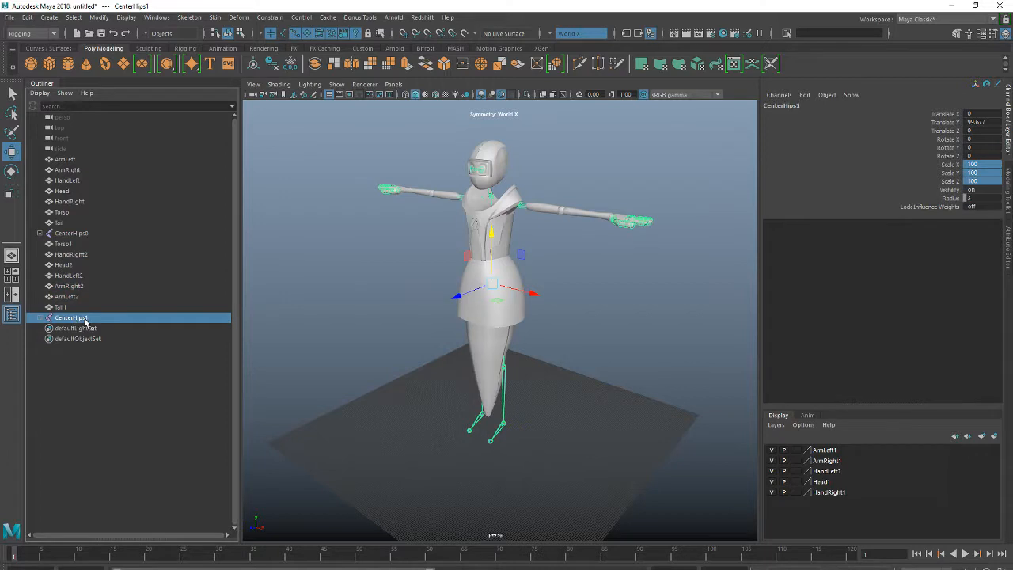
click(68, 307)
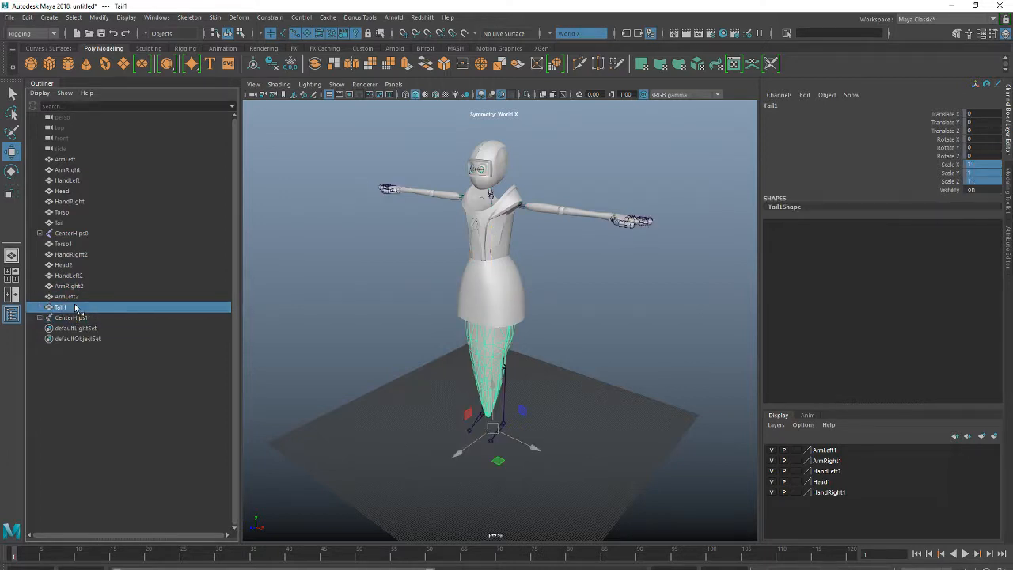
click(71, 318)
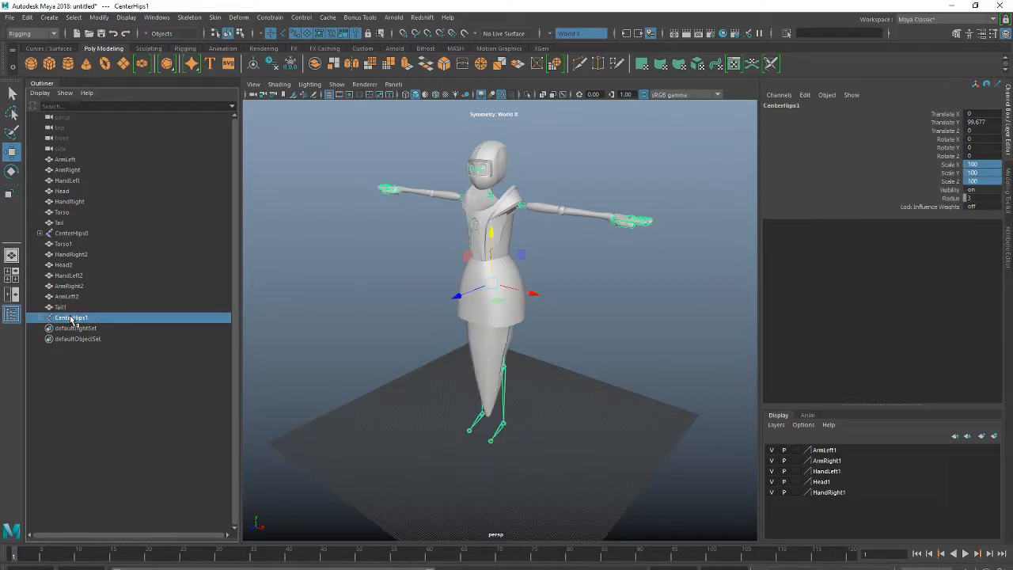
Step: Hide the original body meshes and the CenterHips0 skeleton
click(61, 230)
shift+click(63, 161)
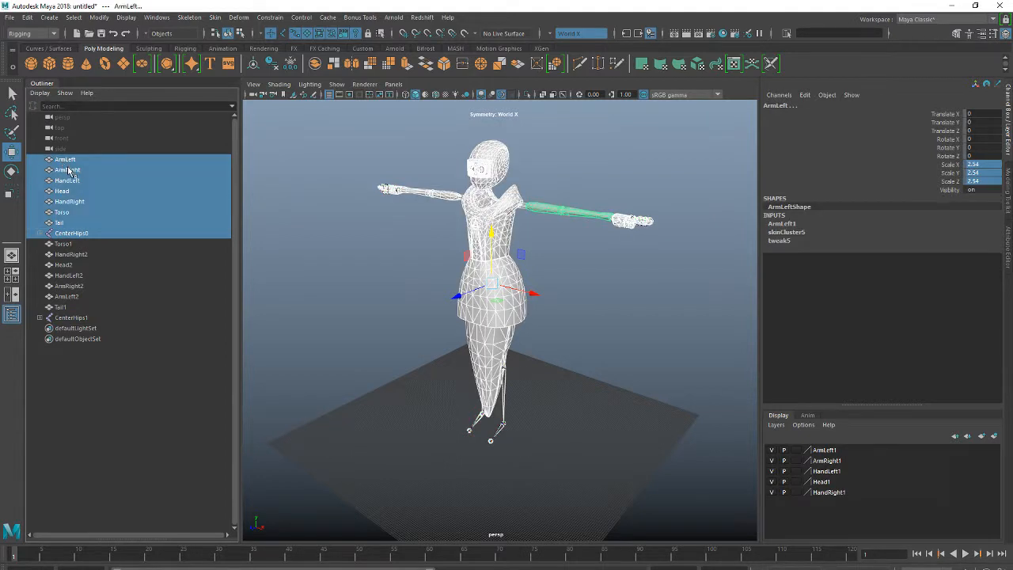
key(ctrl+h)
Step: Test-rotate the left upper arm joint of the CenterHips1 skeleton to check the duplicated meshes' binding, and undo the rotation
click(63, 244)
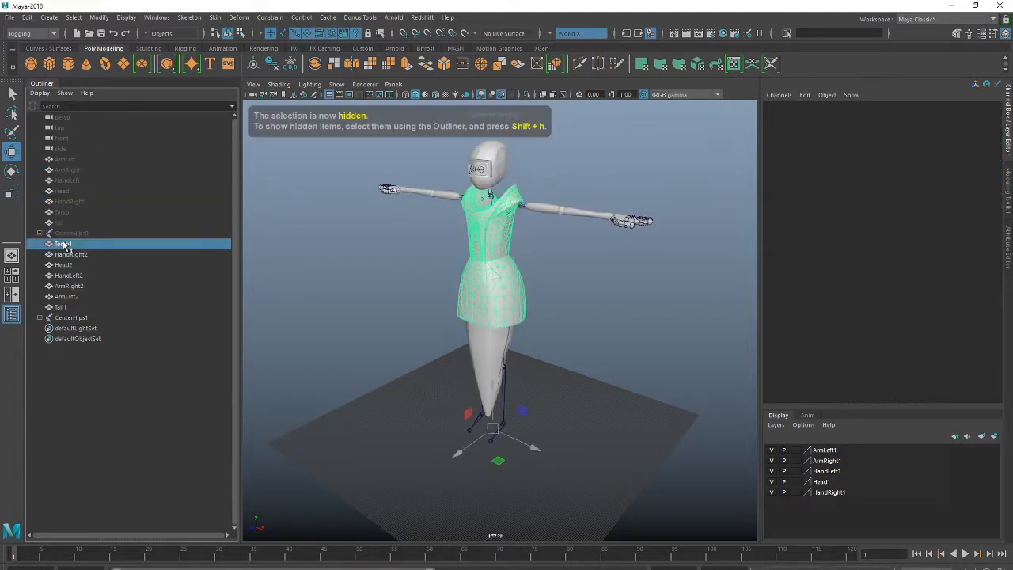
click(70, 318)
click(523, 209)
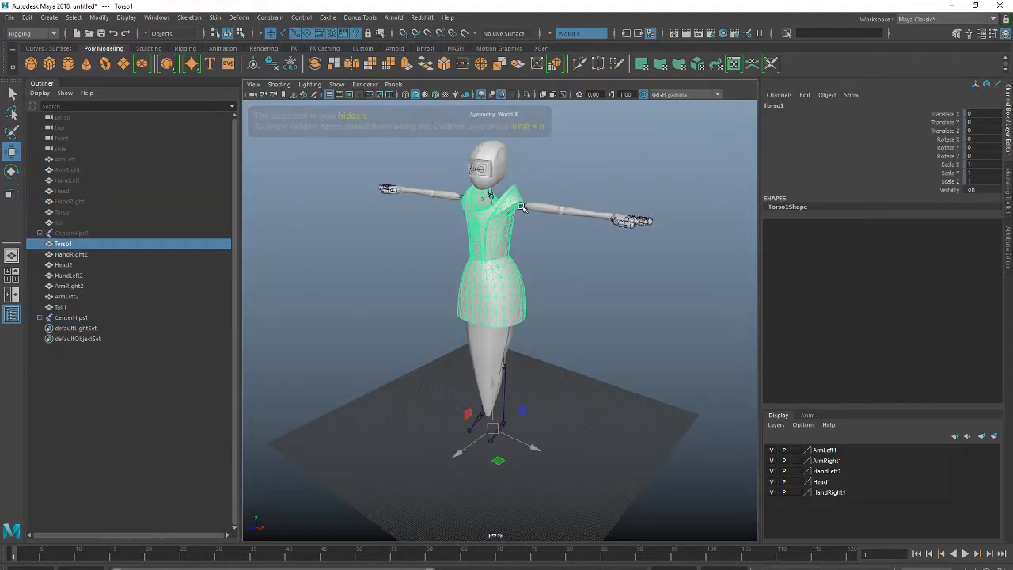
click(528, 204)
click(522, 206)
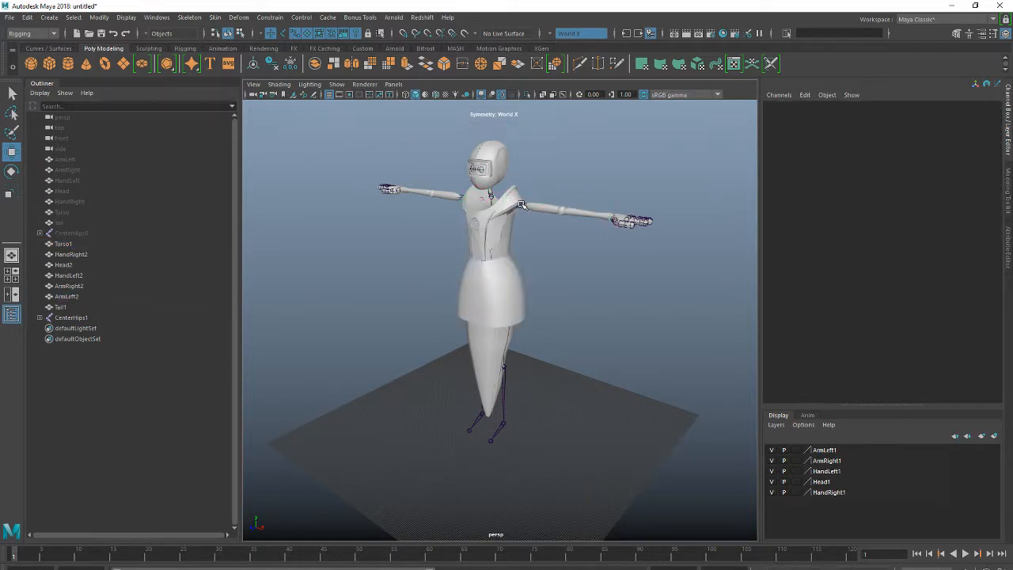
click(522, 205)
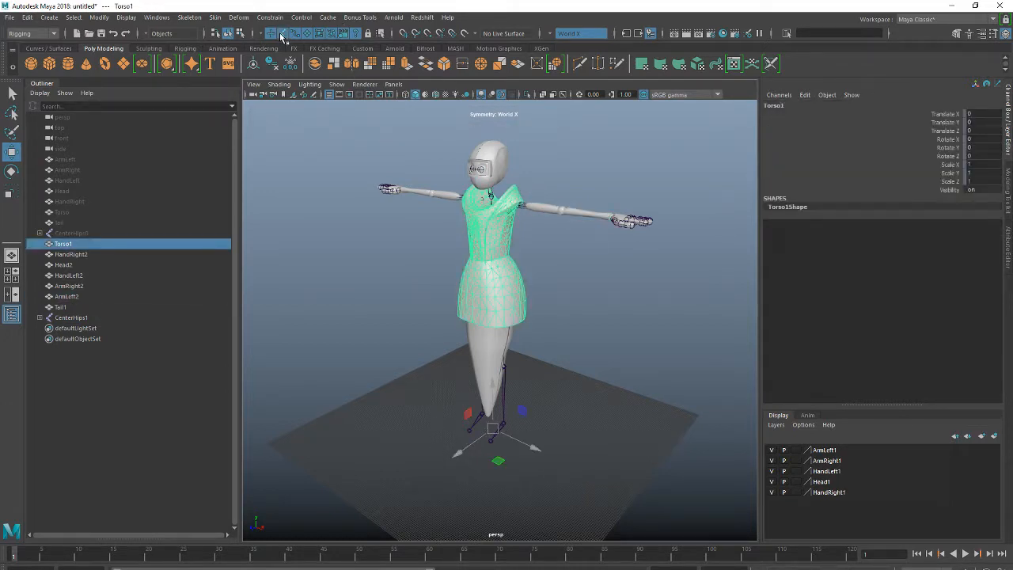
click(525, 205)
key(e)
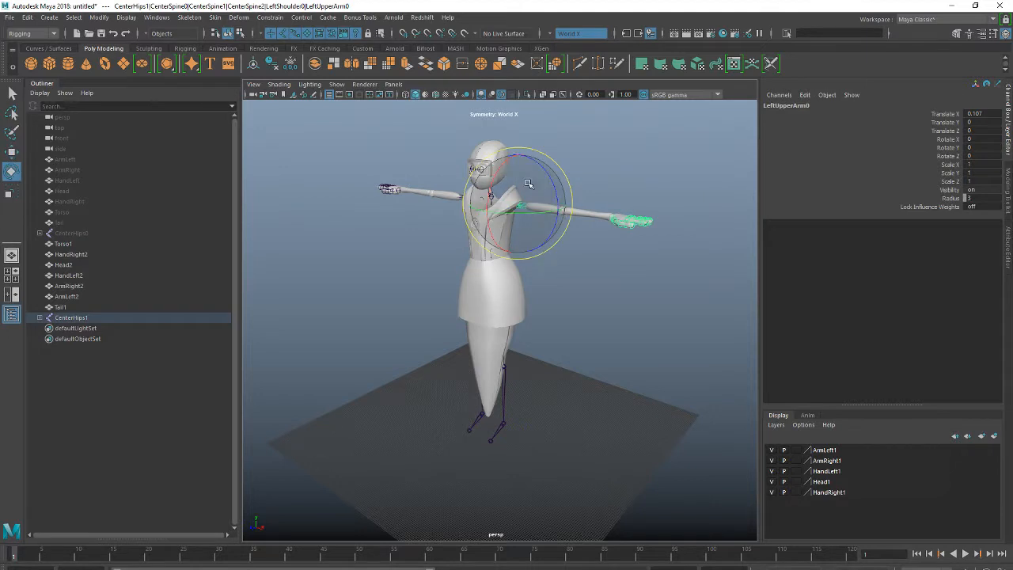
mouse_move(529, 185)
mouse_down()
mouse_move(511, 210)
mouse_move(542, 197)
mouse_up()
key(ctrl+z)
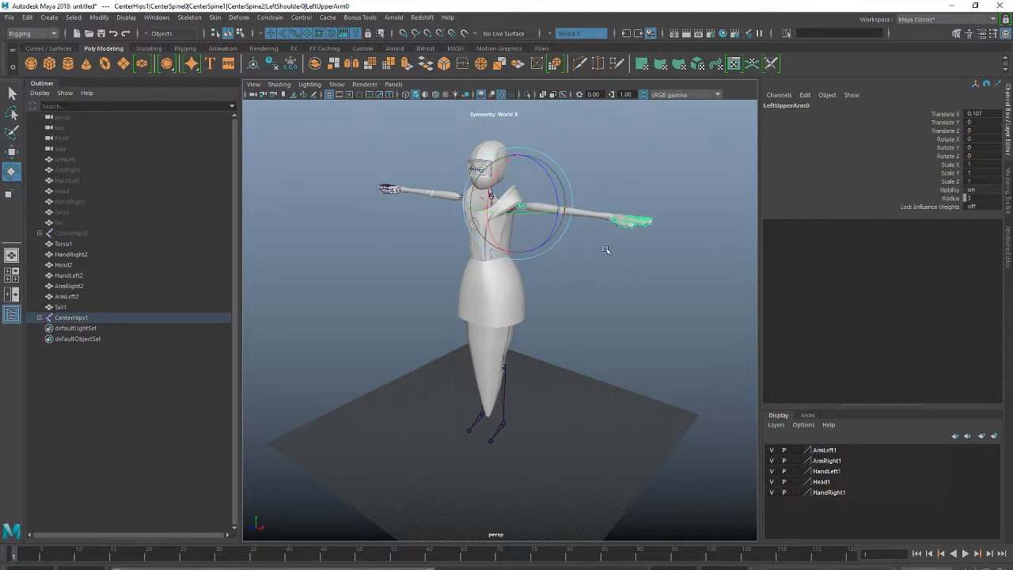
Step: Examine the duplicated torso, tail, arm and head meshes, checking each one's transforms and inputs
mouse_move(565, 308)
alt+mouse_down()
mouse_move(585, 305)
mouse_move(572, 301)
mouse_move(579, 280)
mouse_move(567, 303)
alt+mouse_up()
click(619, 312)
click(480, 248)
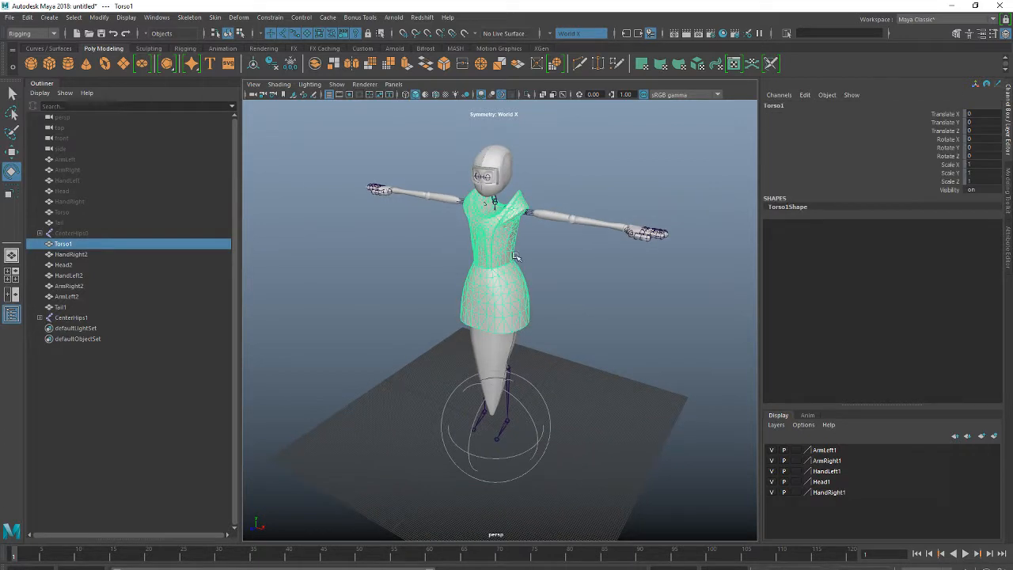
click(502, 353)
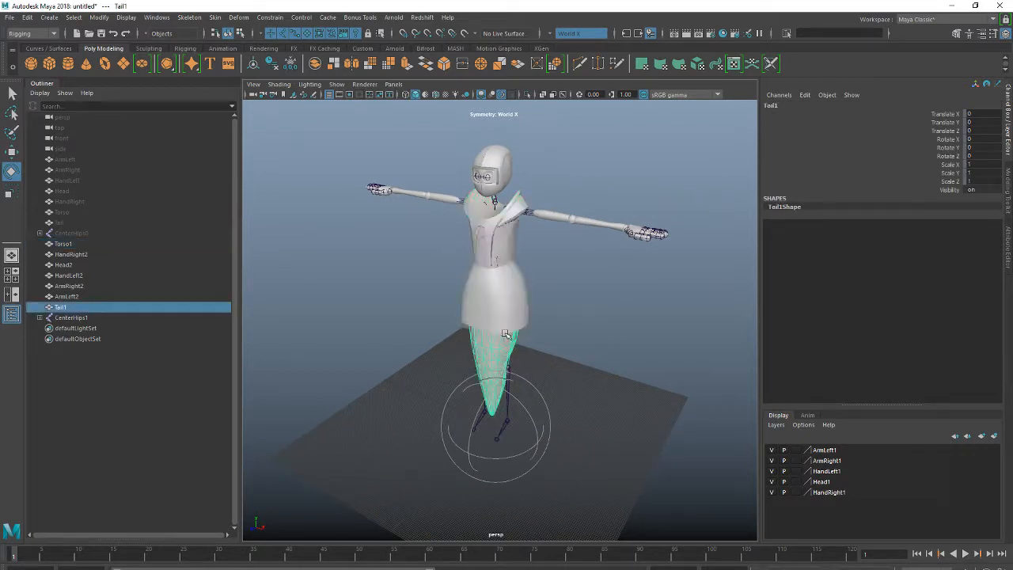
click(582, 223)
click(417, 172)
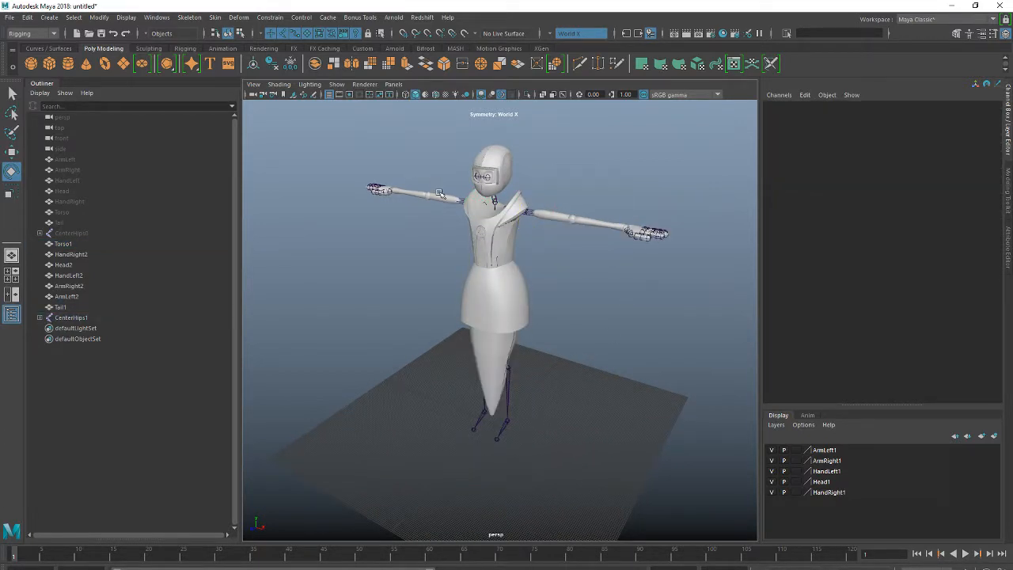
click(440, 194)
click(493, 163)
click(578, 185)
mouse_move(518, 251)
alt+mouse_down()
mouse_move(493, 239)
mouse_move(502, 253)
alt+mouse_up()
alt+drag(396, 239, 375, 228)
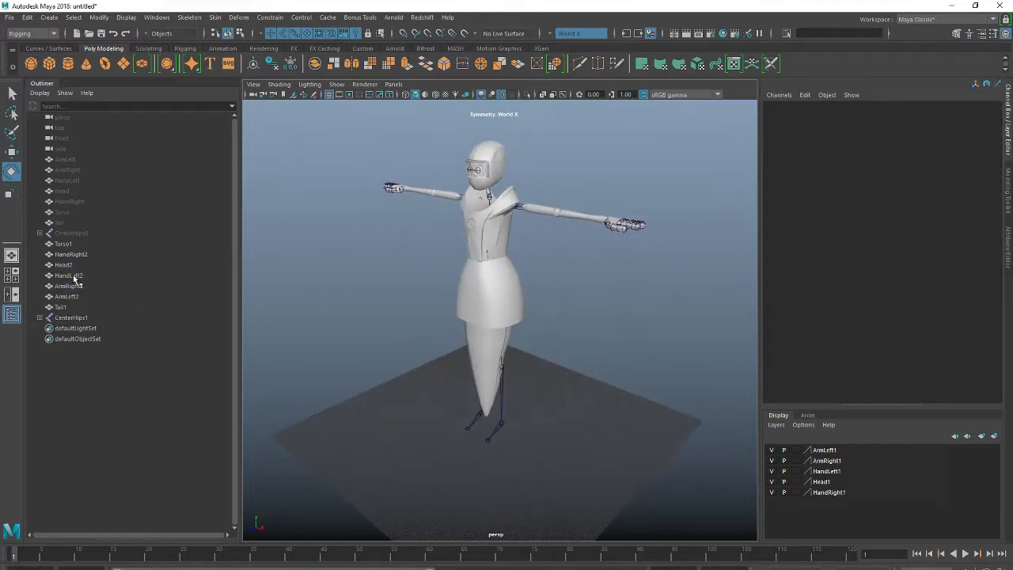
Step: Unlock the translate, rotate and scale channels of all seven duplicated body meshes, from Torso1 to Tail1
click(67, 307)
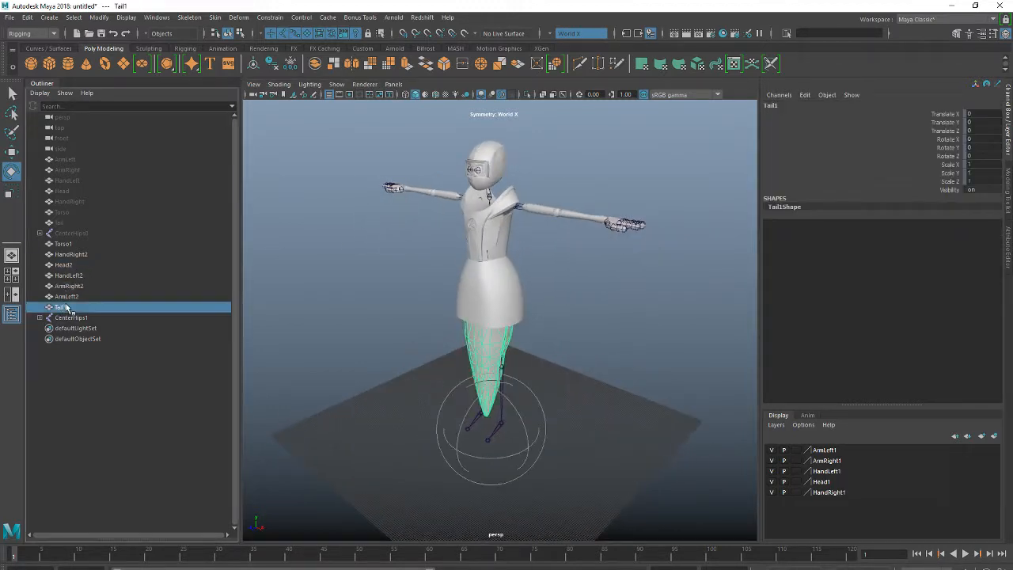
shift+click(65, 244)
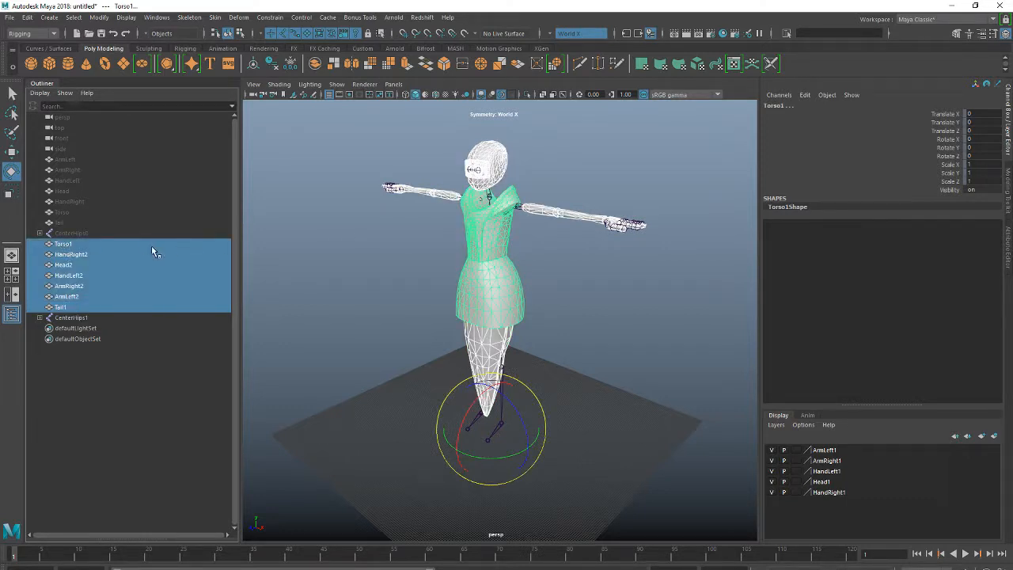
drag(945, 114, 945, 189)
right_click(888, 178)
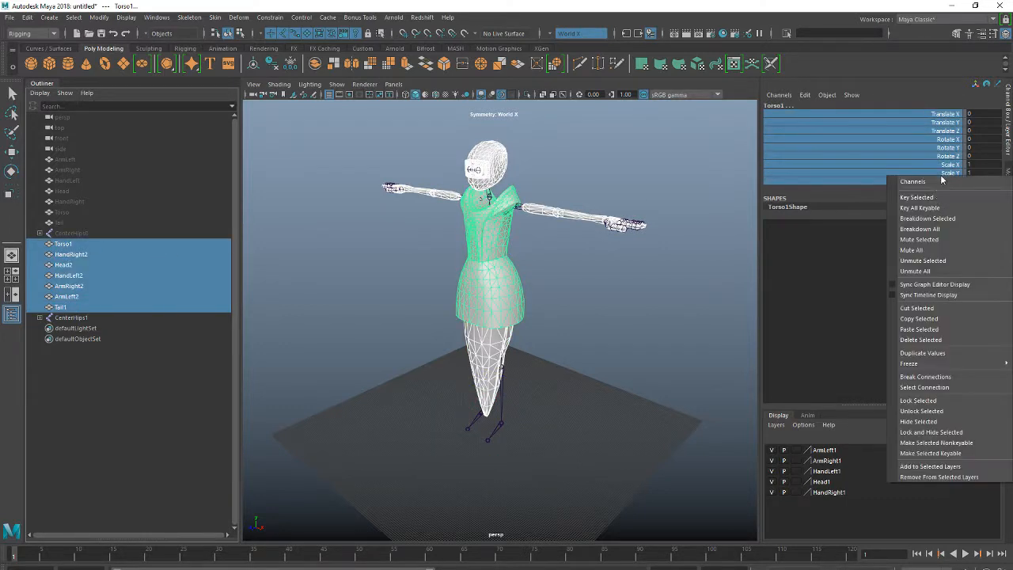
click(918, 400)
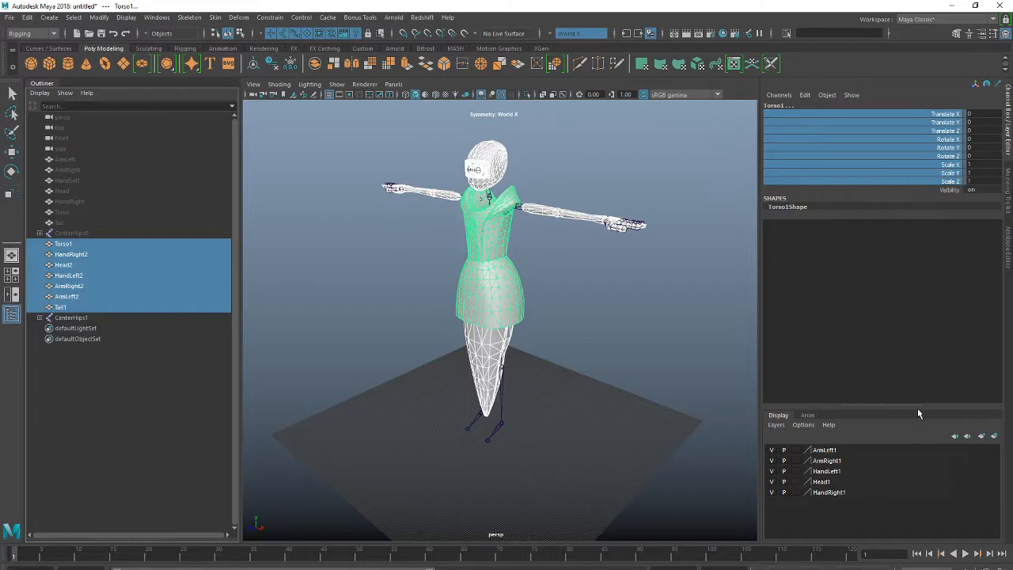
right_click(932, 160)
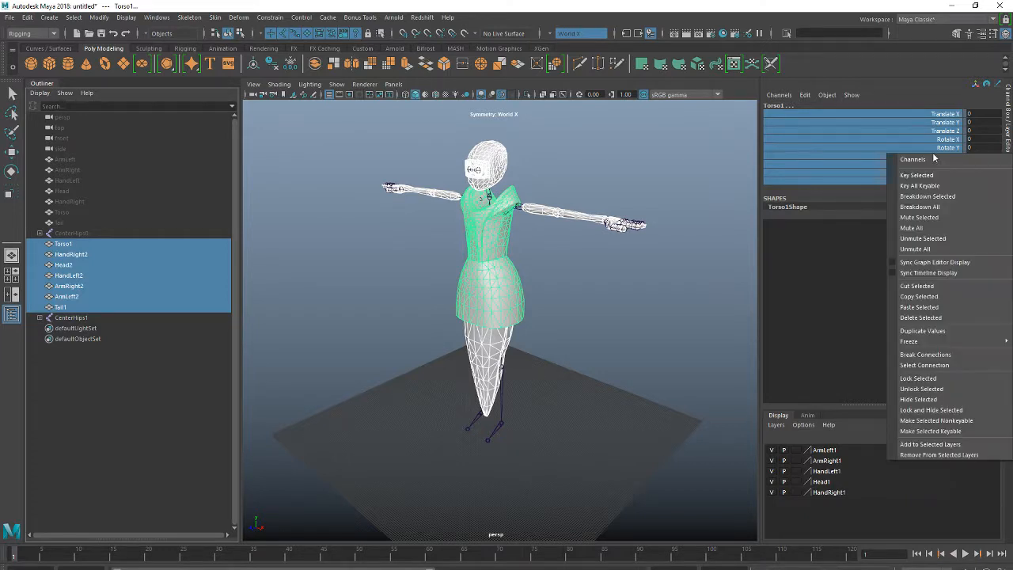
click(926, 391)
alt+drag(536, 256, 543, 321)
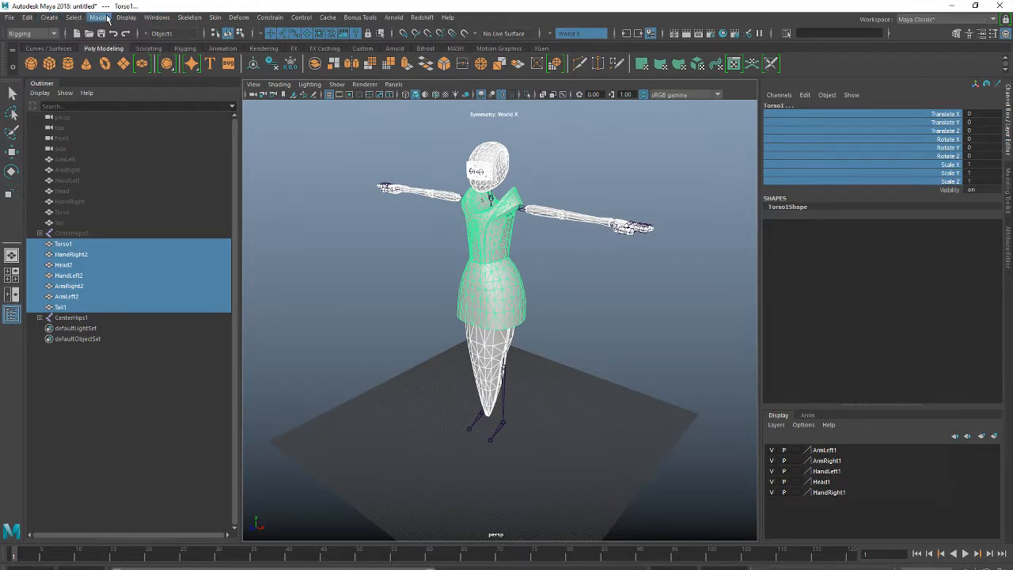
Step: Combine the seven duplicated body meshes into a single mesh, using the Modeling menu set
click(24, 33)
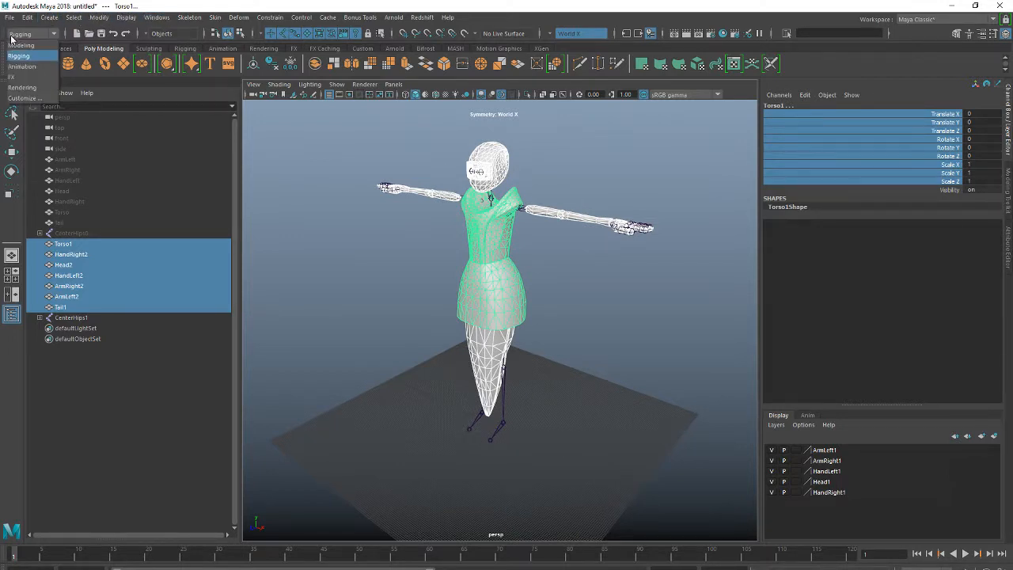
click(21, 45)
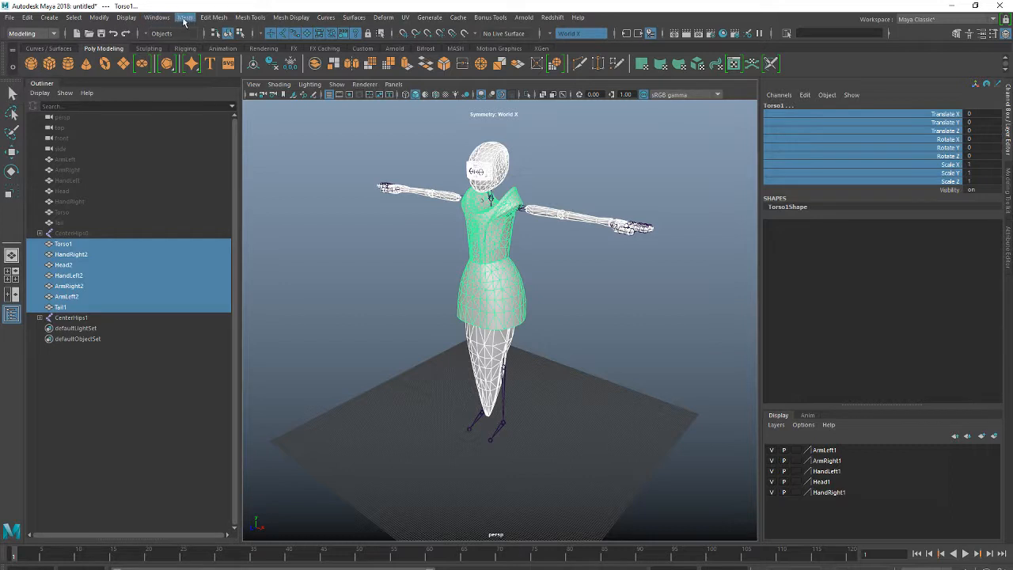
click(185, 17)
click(207, 54)
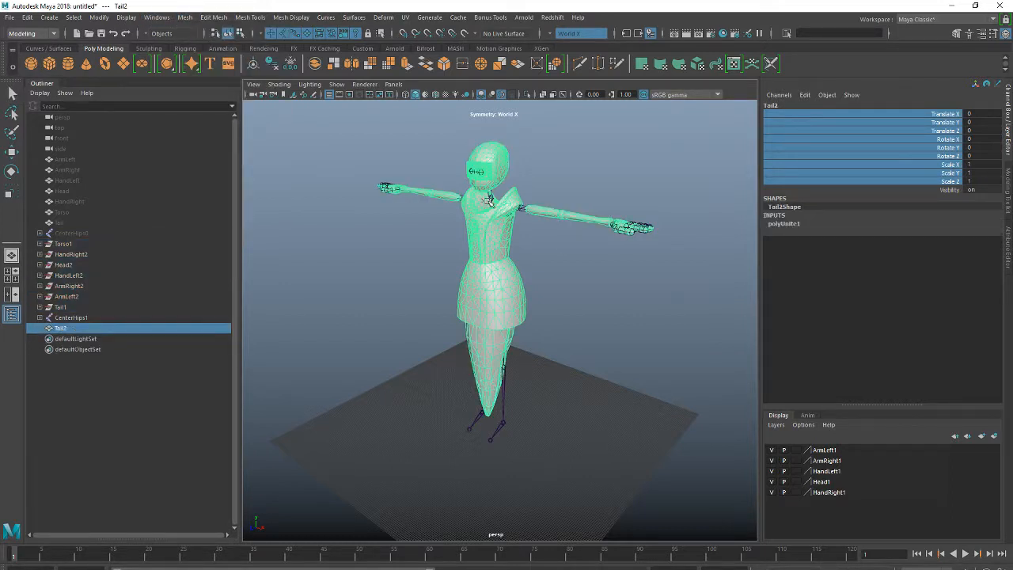
alt+drag(555, 288, 389, 298)
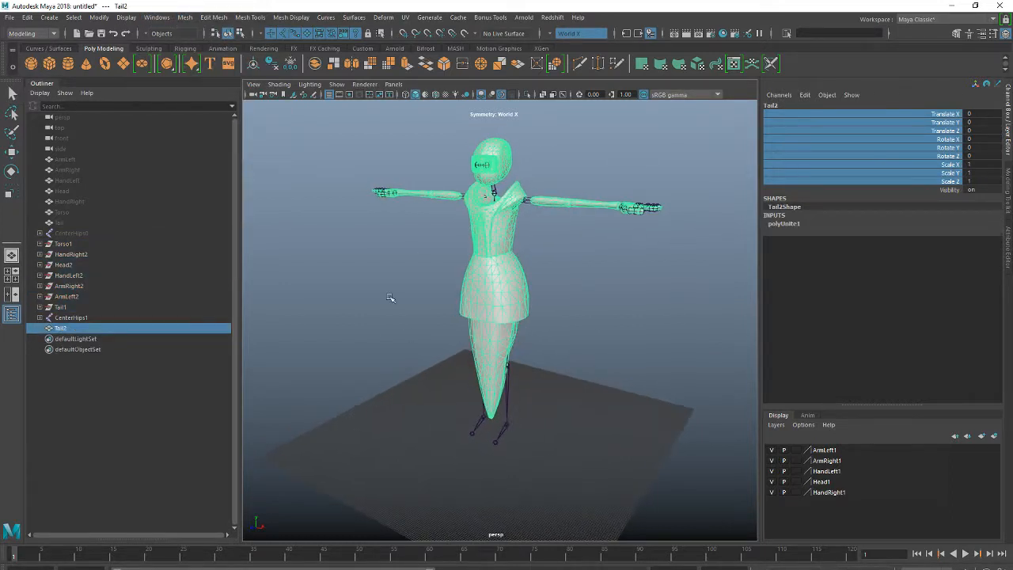
Step: Rename the combined mesh as Body
double_click(776, 104)
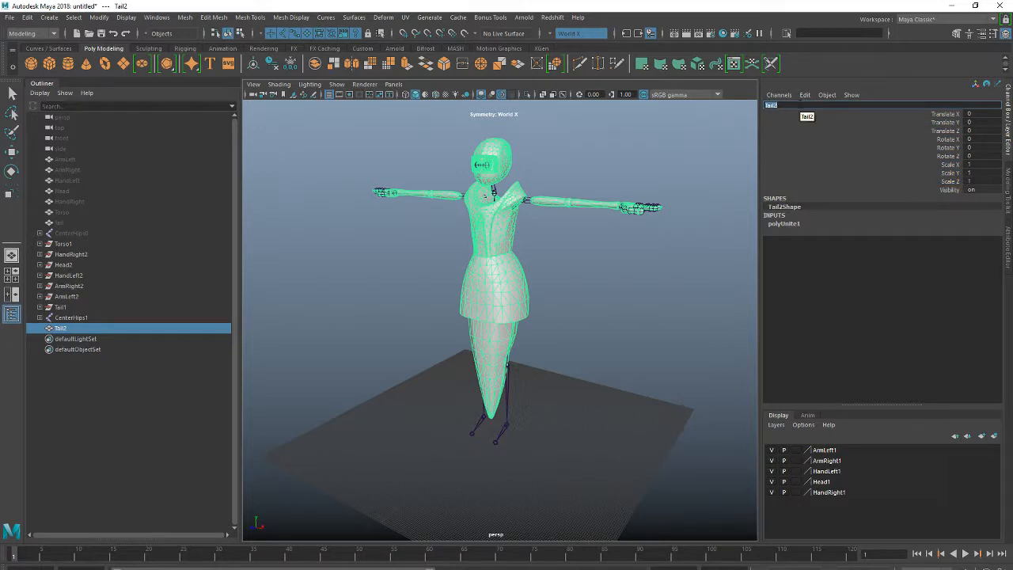
text(Body)
key(Return)
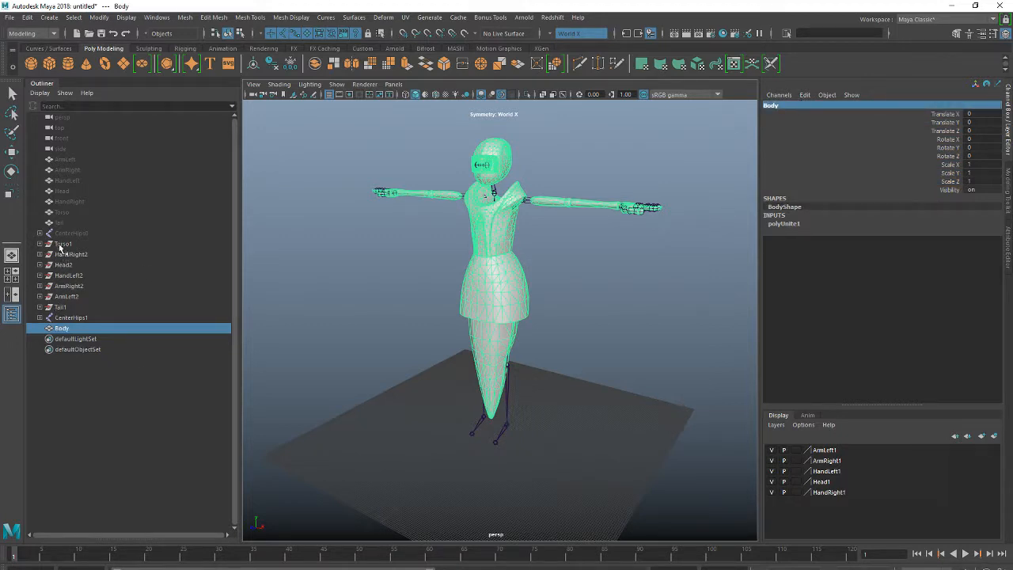
Step: Delete the construction history of the Body mesh
click(69, 327)
key(e)
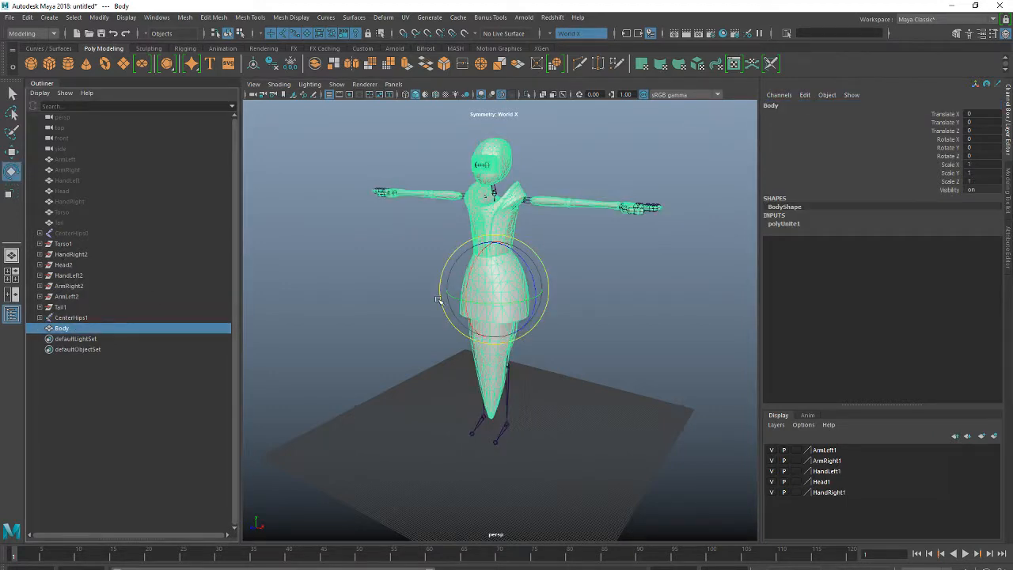
click(29, 17)
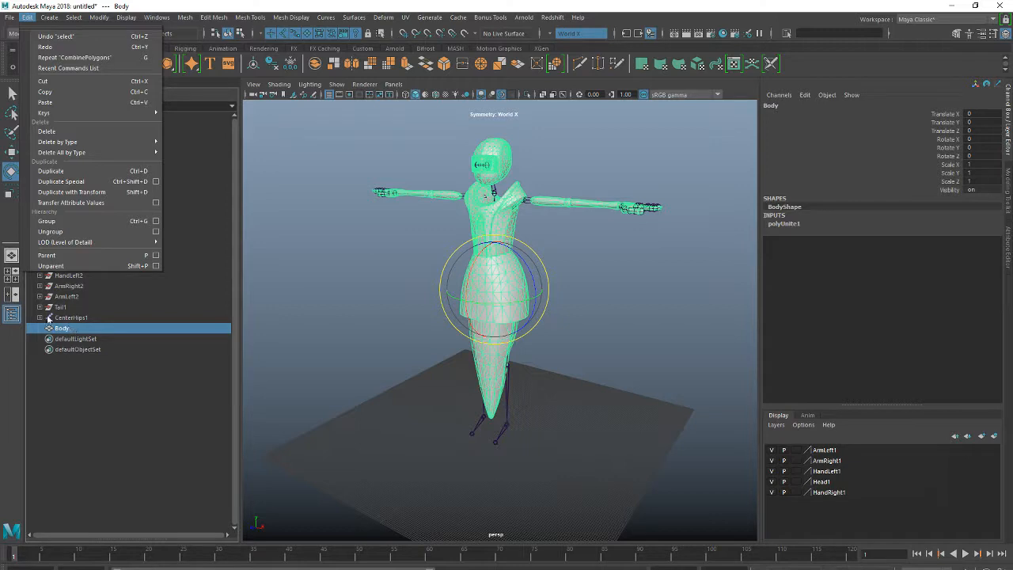
mouse_move(63, 143)
click(190, 153)
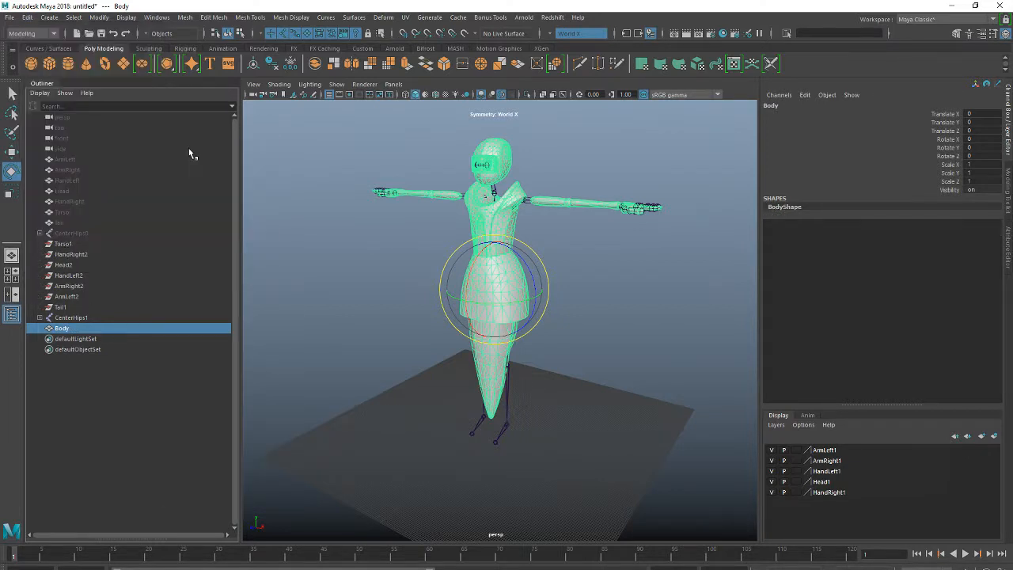
Step: Delete the seven leftover empty transform groups, from Torso1 to Tail1
click(67, 308)
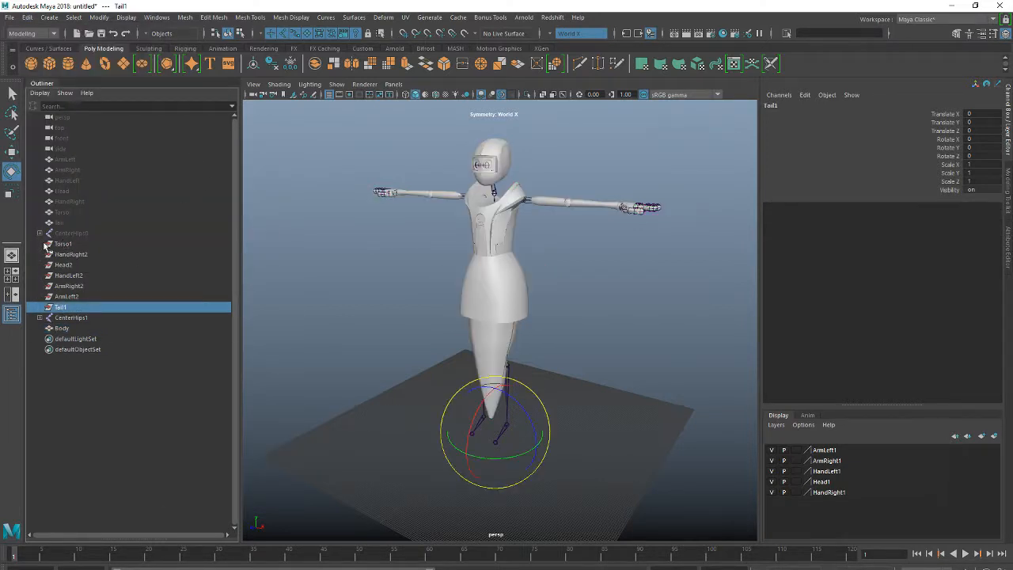
shift+click(67, 245)
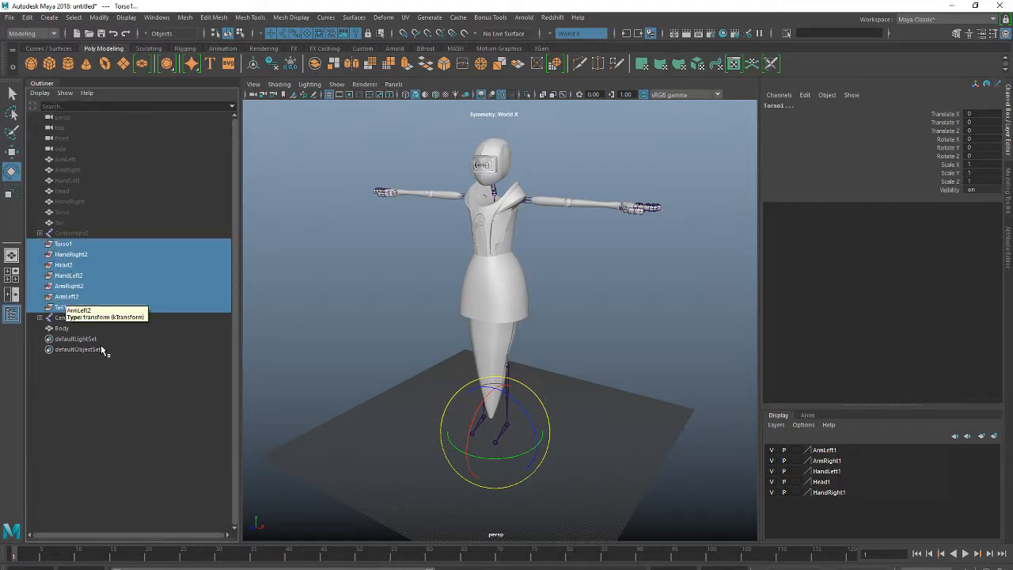
key(Delete)
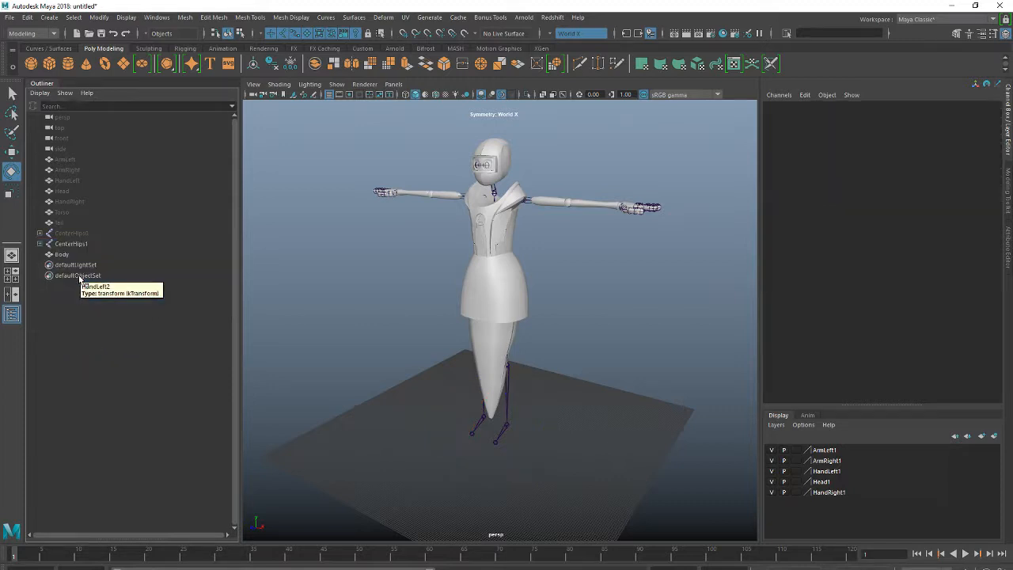
Step: Check the transforms of Body and CenterHips1, and freeze the transformations of the CenterHips1 skeleton
click(69, 255)
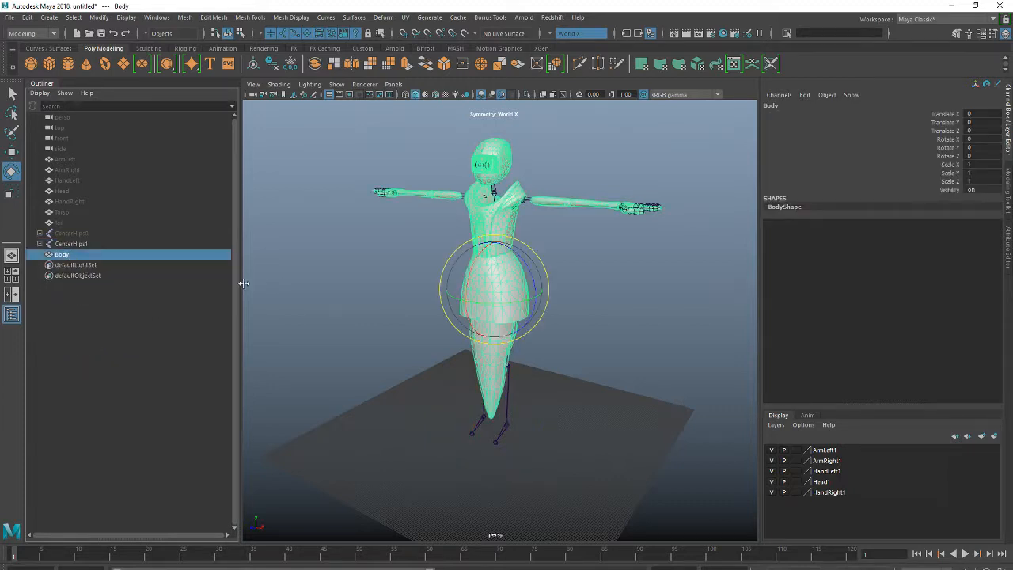
click(65, 245)
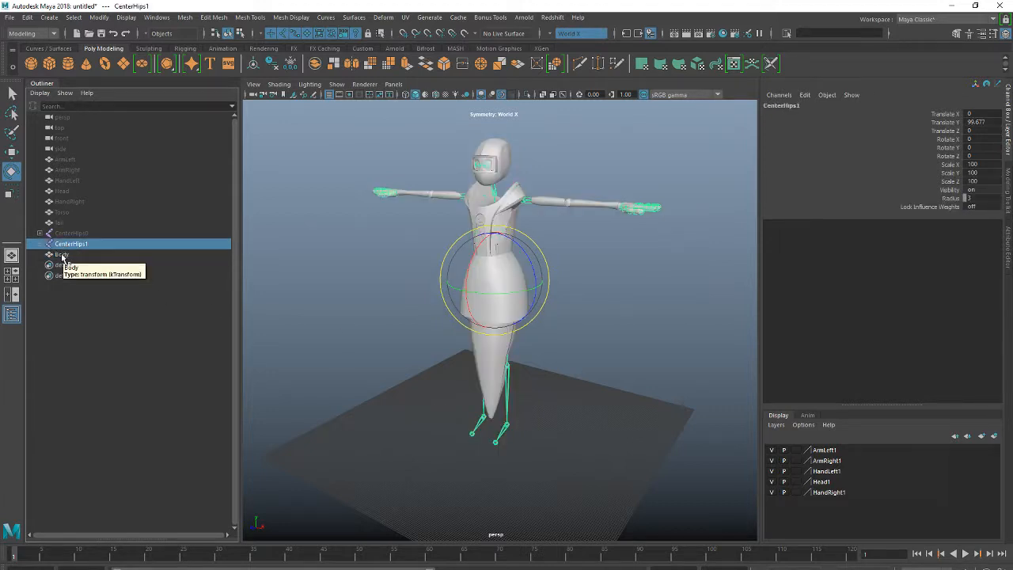
click(63, 255)
click(72, 244)
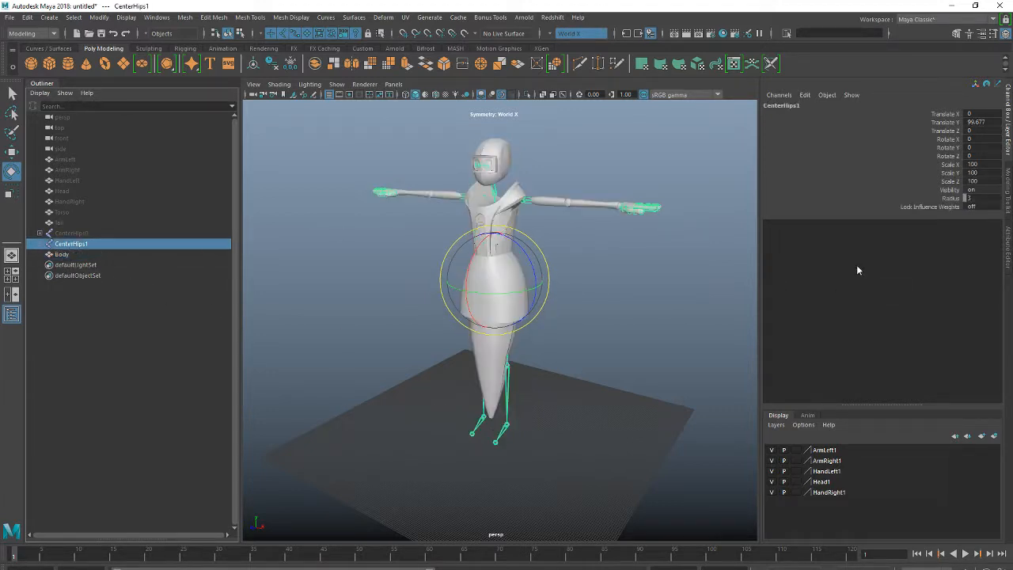
click(99, 17)
click(123, 66)
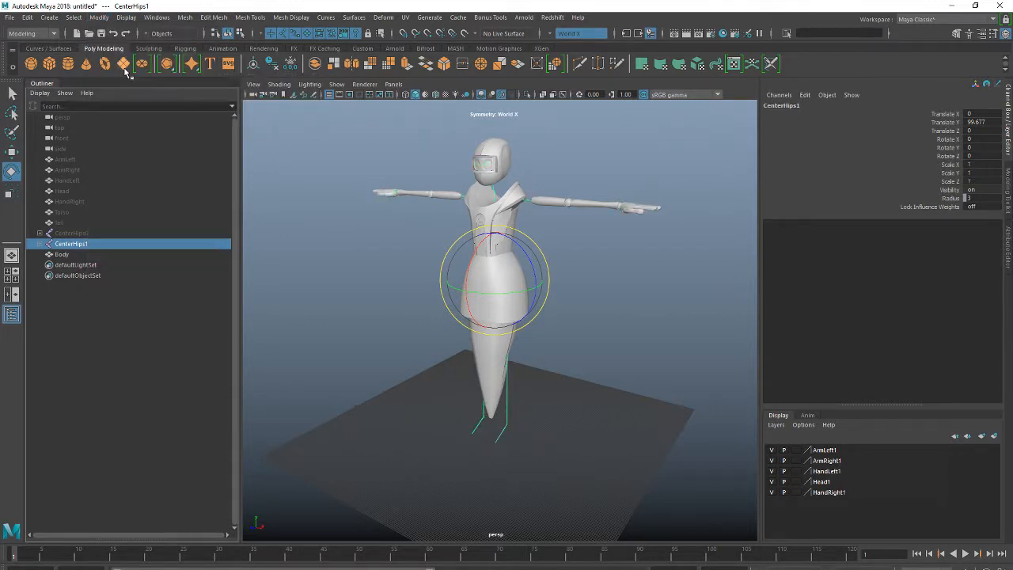
Step: Set the joint display size to 0.1 so the skeleton is drawn with small joints
alt+drag(541, 251, 601, 241)
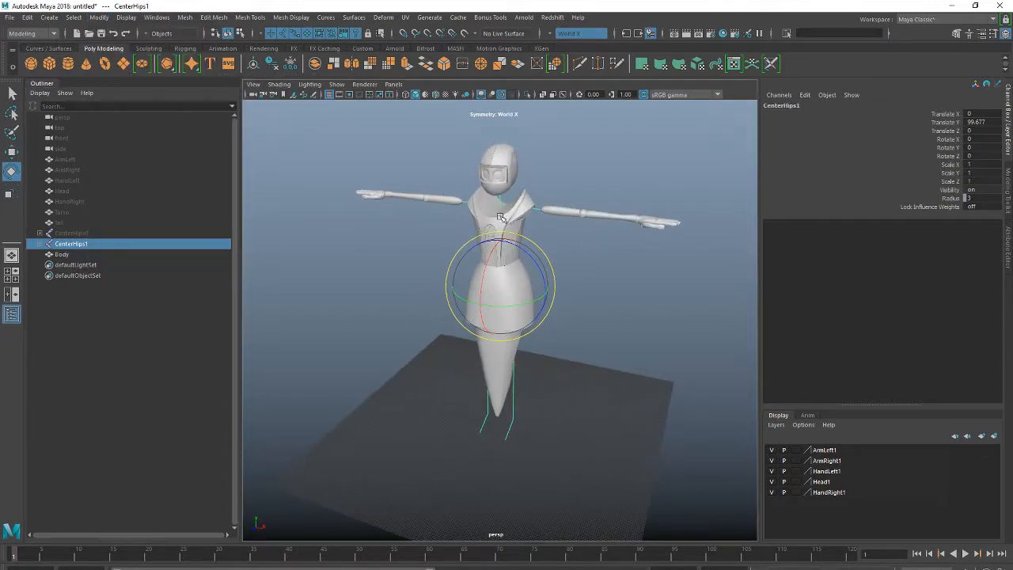
scroll(518, 202, up, 4)
alt+middle_drag(520, 203, 533, 221)
scroll(533, 221, up, 5)
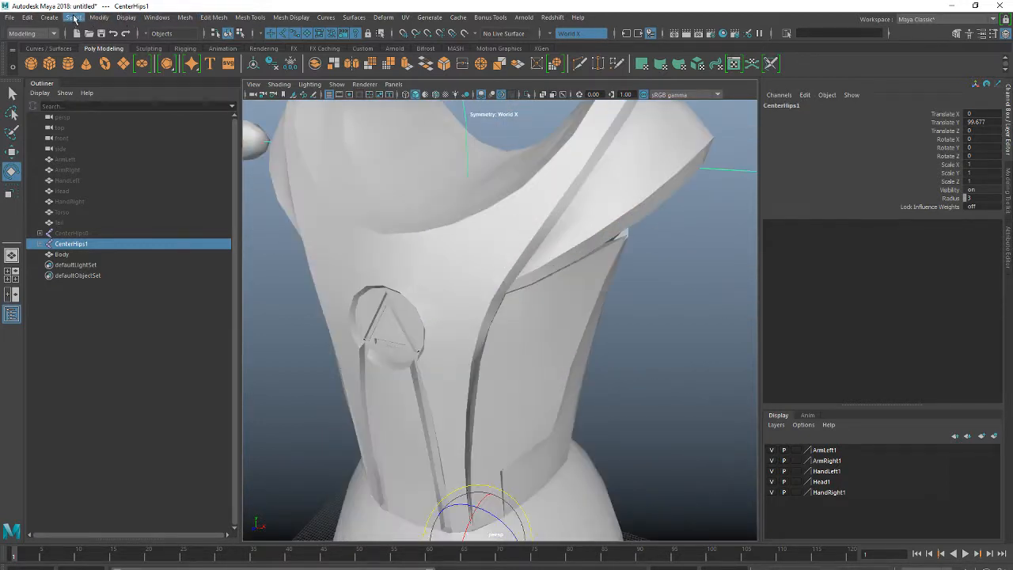
click(156, 19)
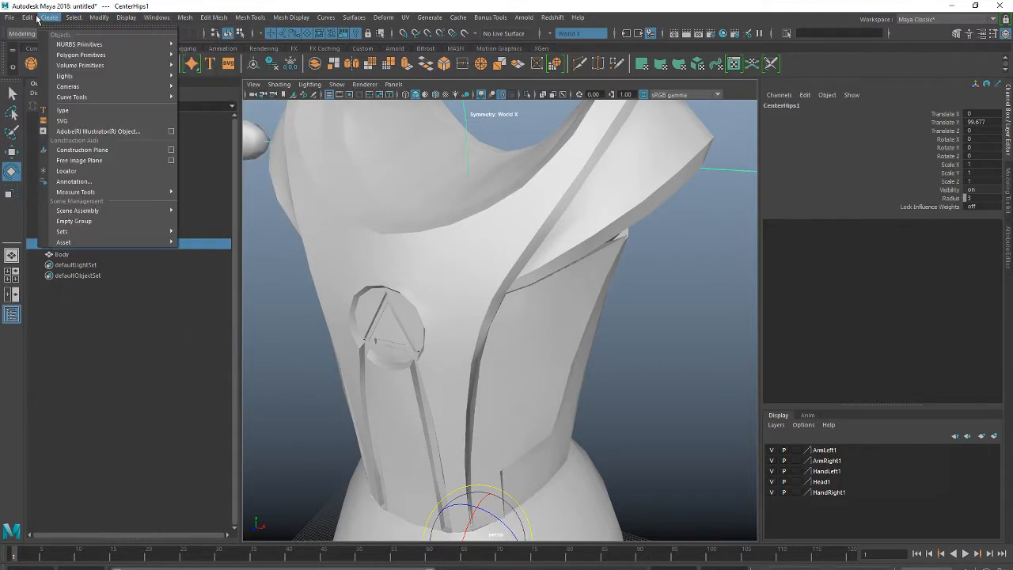
mouse_move(59, 20)
mouse_move(127, 18)
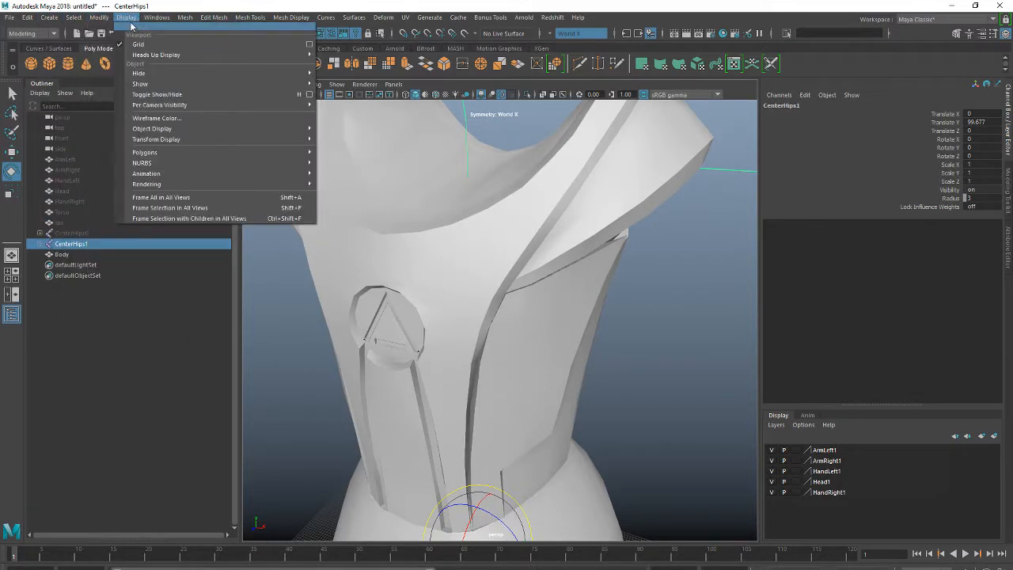
mouse_move(187, 173)
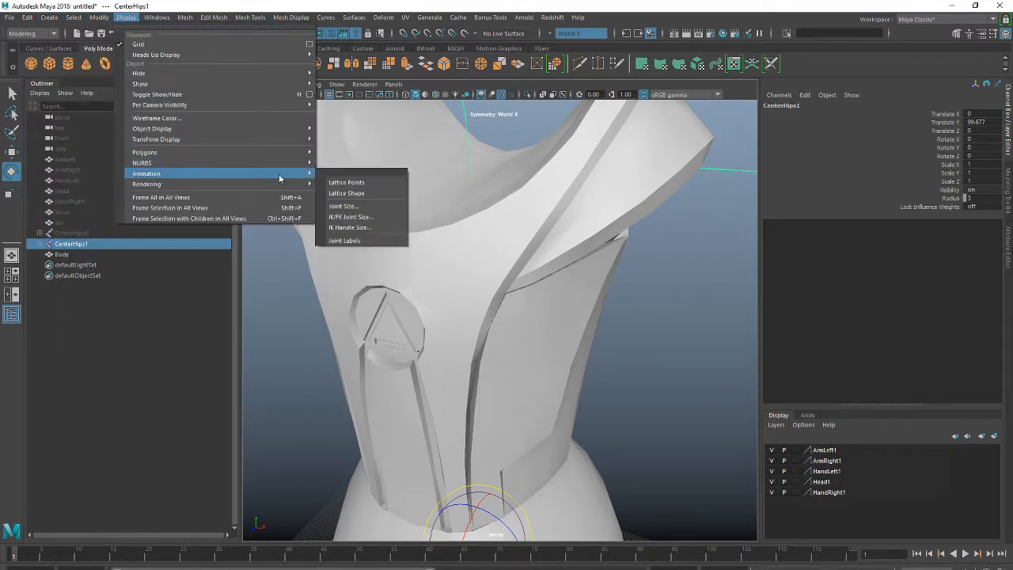
click(348, 217)
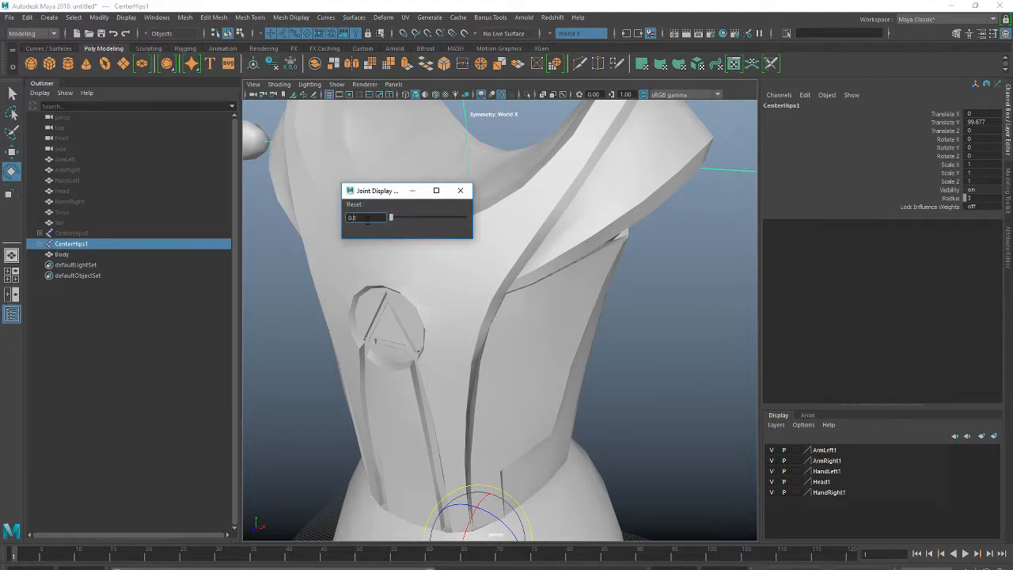
text(0.1)
key(Return)
click(460, 190)
Step: Examine the skeleton inside the character and compare the transform values of Body and CenterHips1
scroll(597, 262, down, 6)
alt+drag(596, 262, 580, 262)
scroll(581, 262, up, 2)
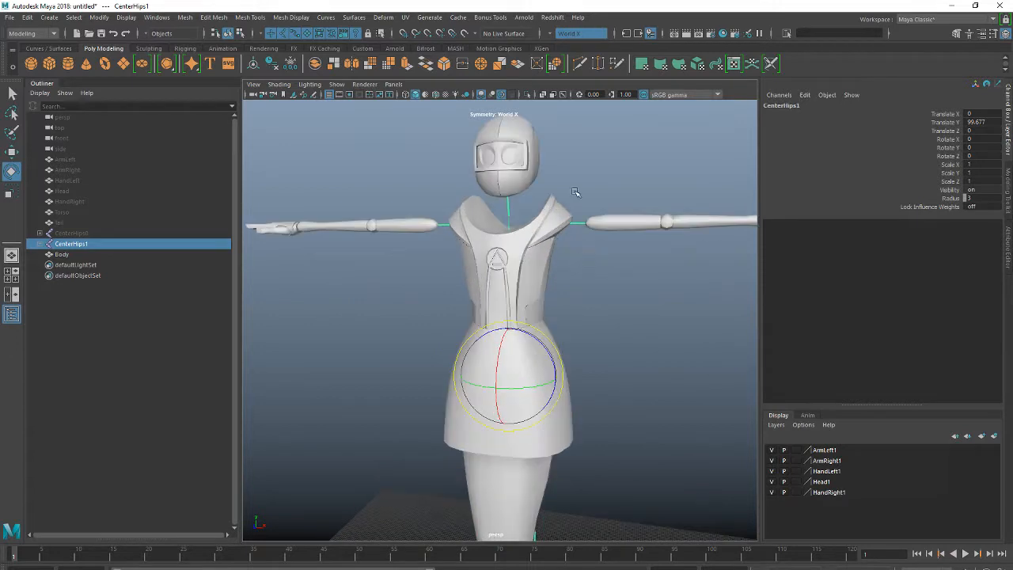
alt+middle_drag(528, 298, 478, 220)
scroll(515, 265, down, 3)
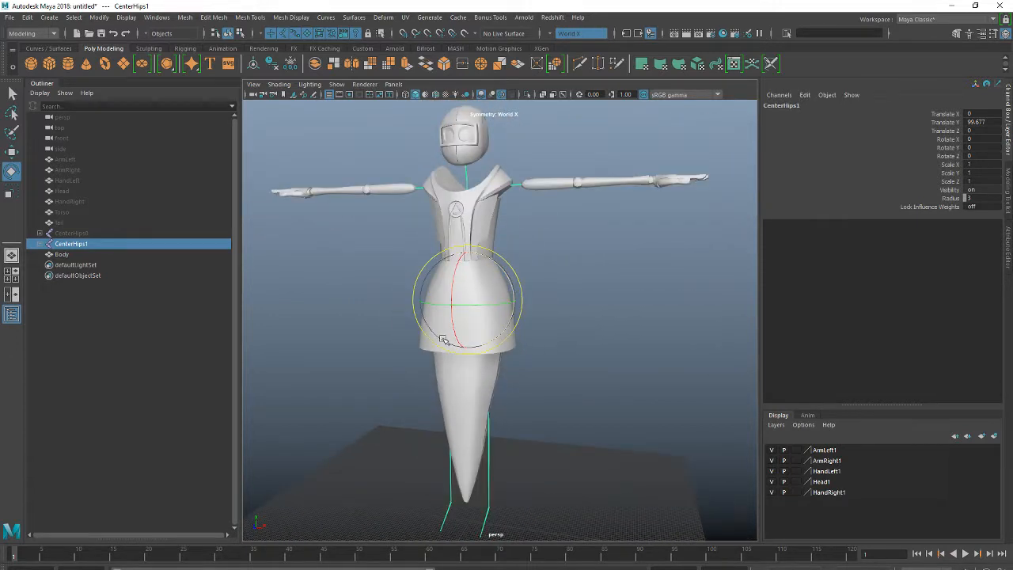
alt+drag(440, 337, 433, 344)
alt+middle_drag(522, 276, 612, 247)
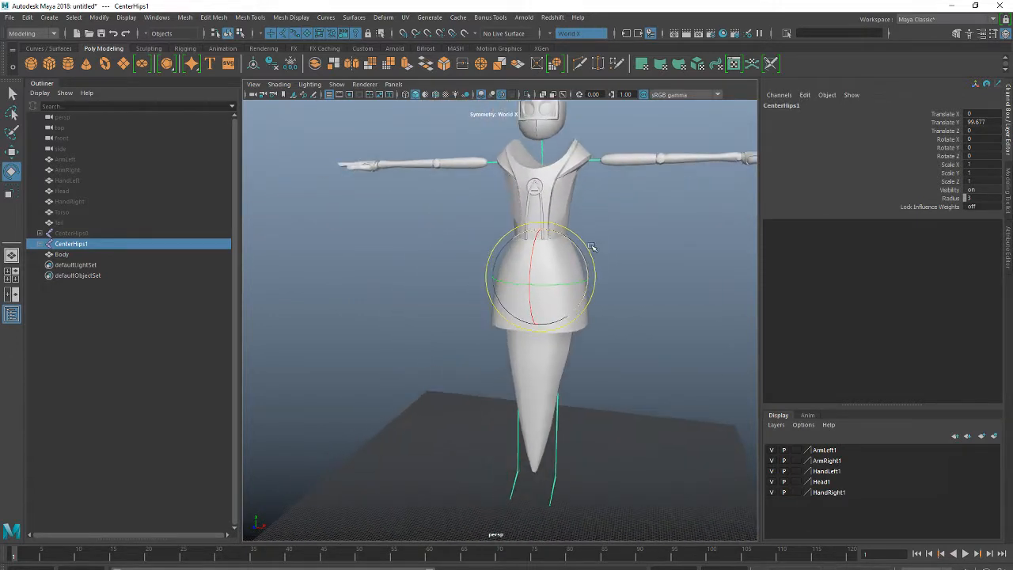
click(79, 254)
click(78, 244)
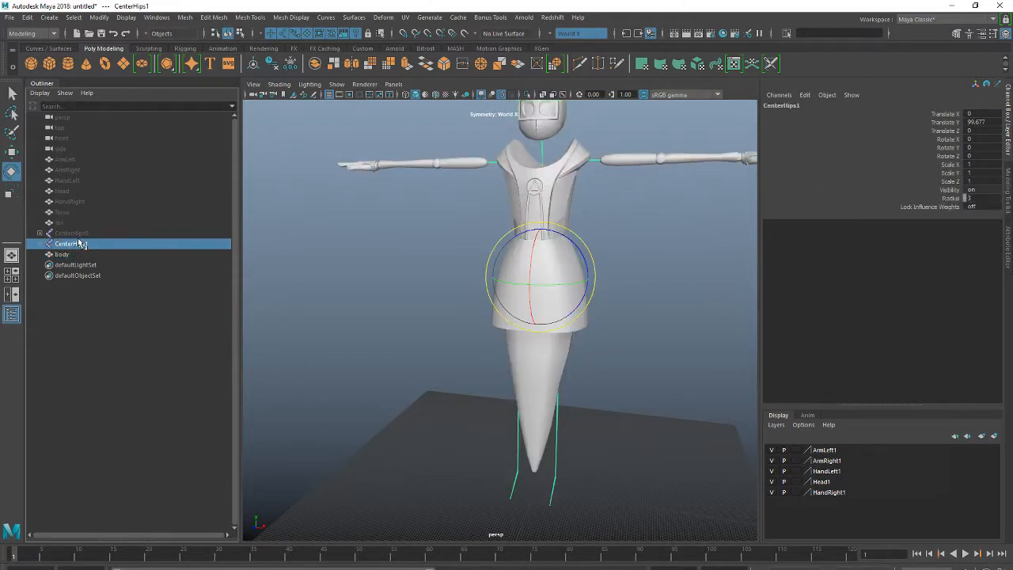
click(77, 253)
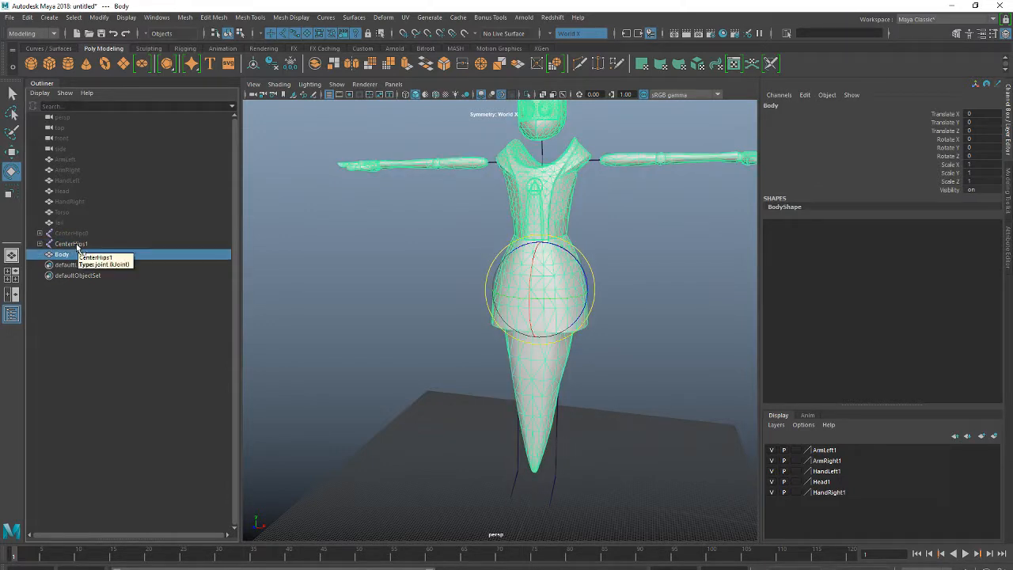
click(76, 245)
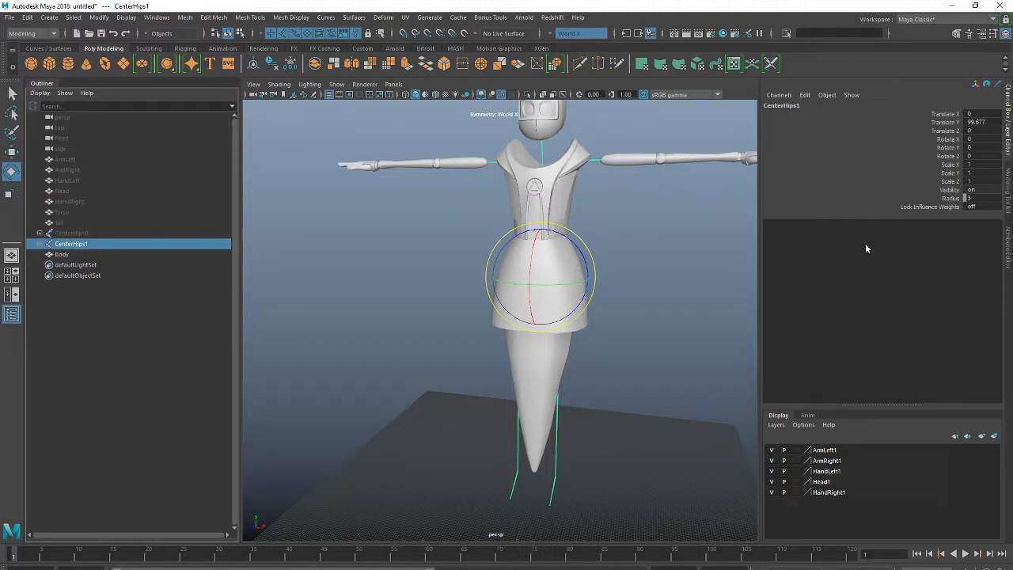
Step: Create a locator at the world origin and parent the CenterHips1 skeleton under it
alt+drag(688, 207, 626, 267)
alt+drag(503, 435, 519, 328)
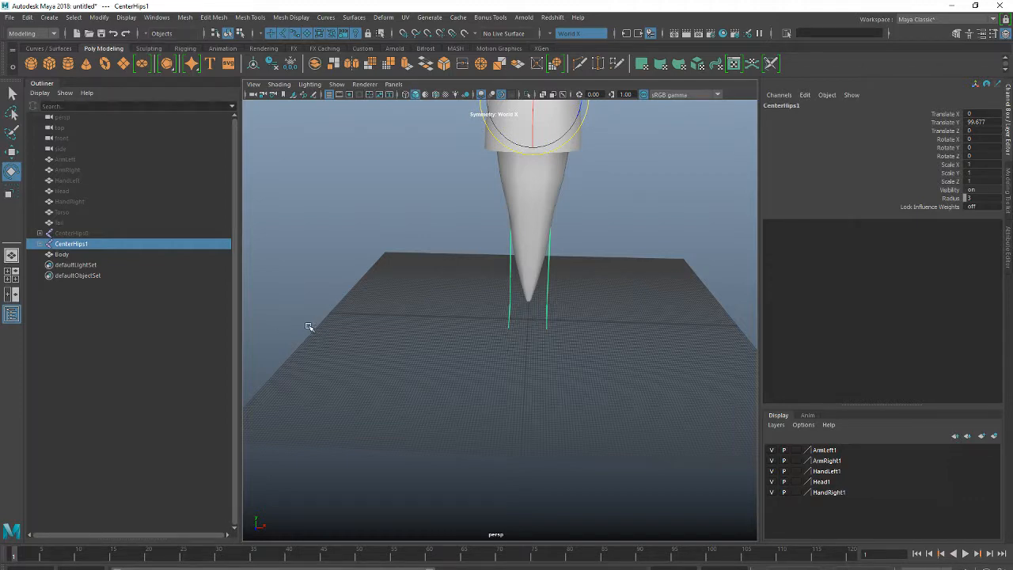
alt+drag(660, 248, 592, 256)
alt+middle_drag(593, 255, 596, 356)
scroll(601, 263, down, 2)
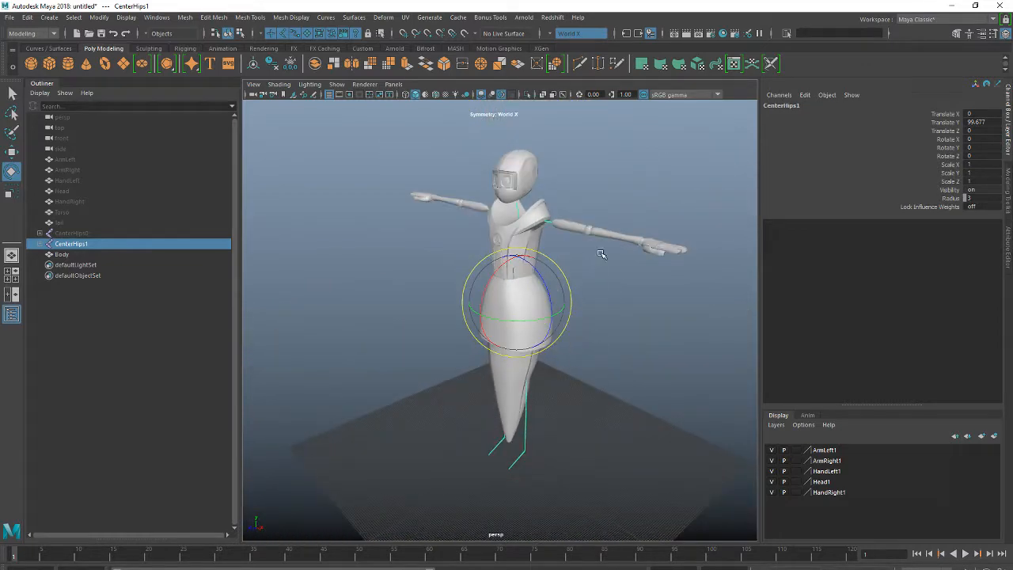
alt+drag(388, 285, 420, 287)
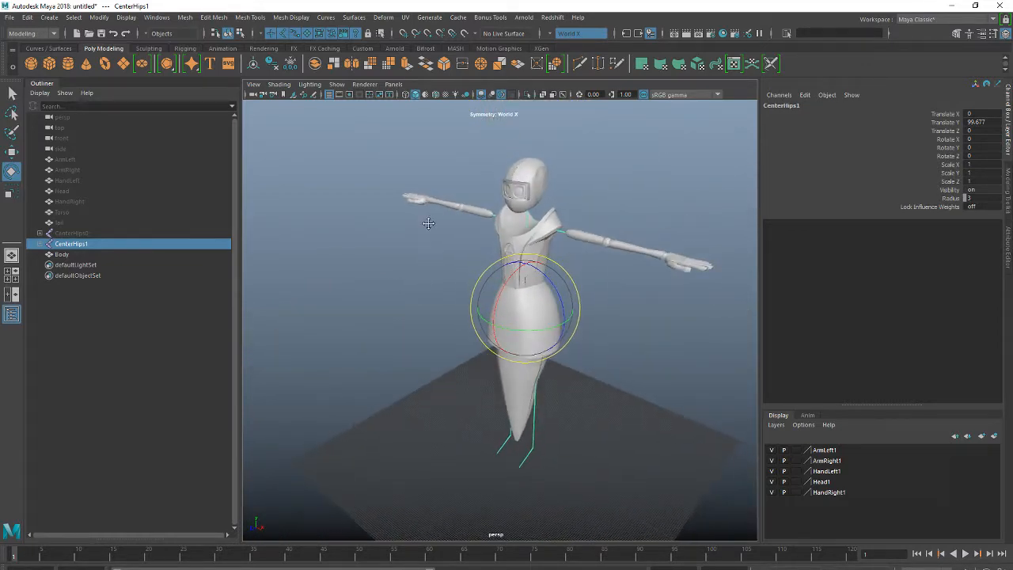
alt+drag(428, 223, 389, 219)
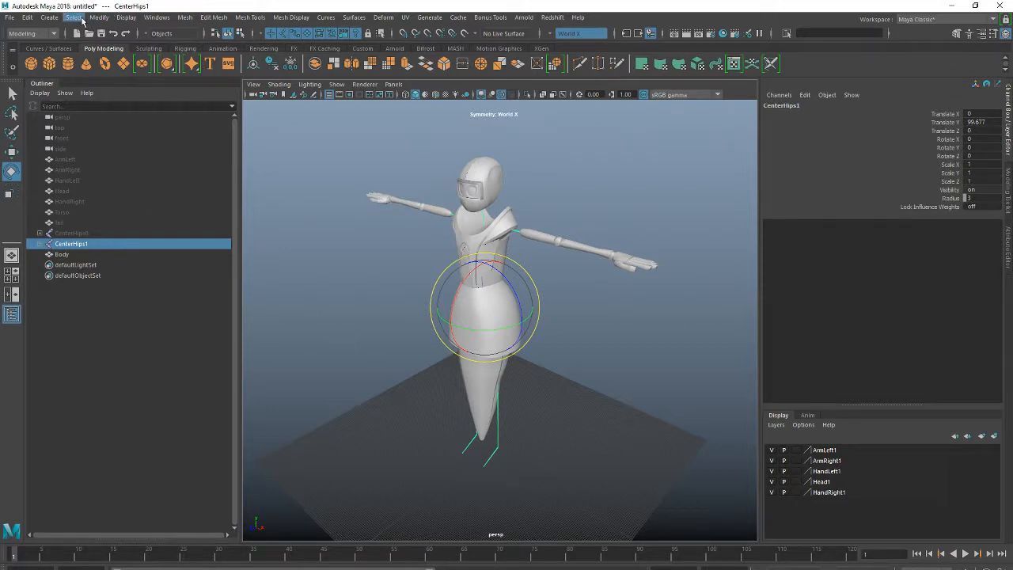
click(49, 18)
click(79, 167)
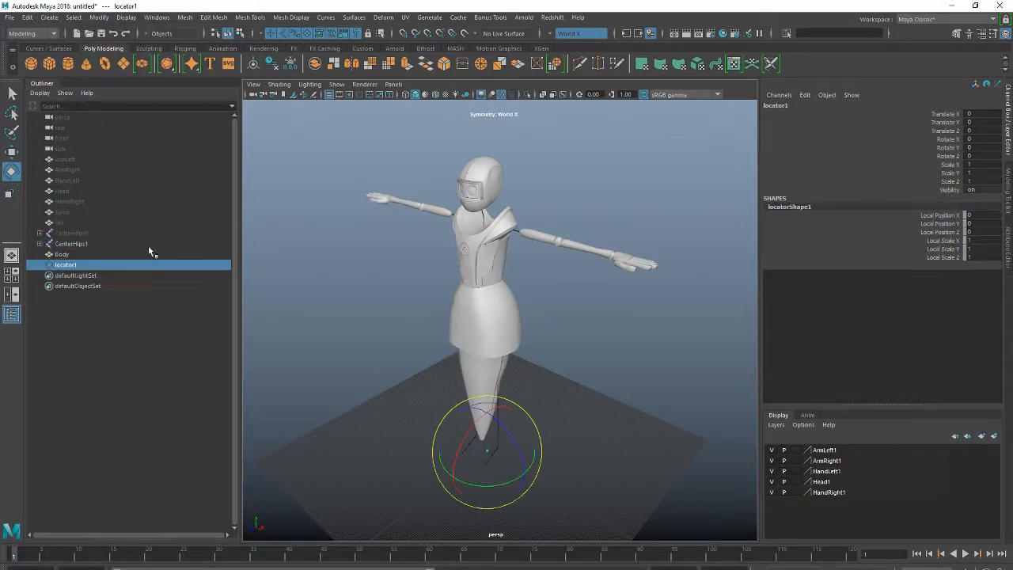
click(75, 245)
middle_drag(79, 245, 78, 266)
click(72, 256)
Step: Expand the locator's hierarchy and check the transform values of the CenterHips1 joint beneath it
alt+drag(486, 439, 506, 423)
click(58, 255)
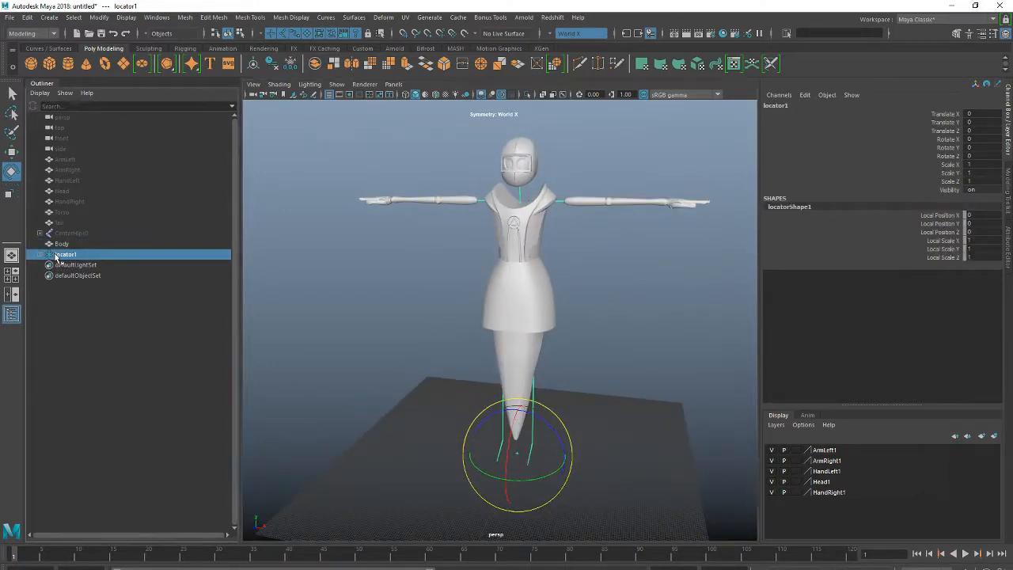
key(Down)
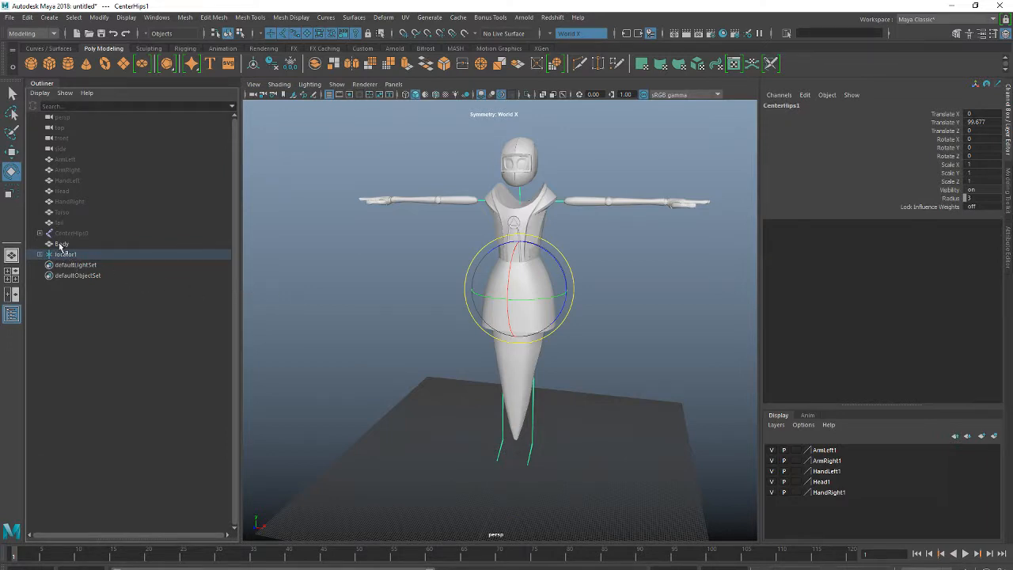
click(40, 254)
click(85, 276)
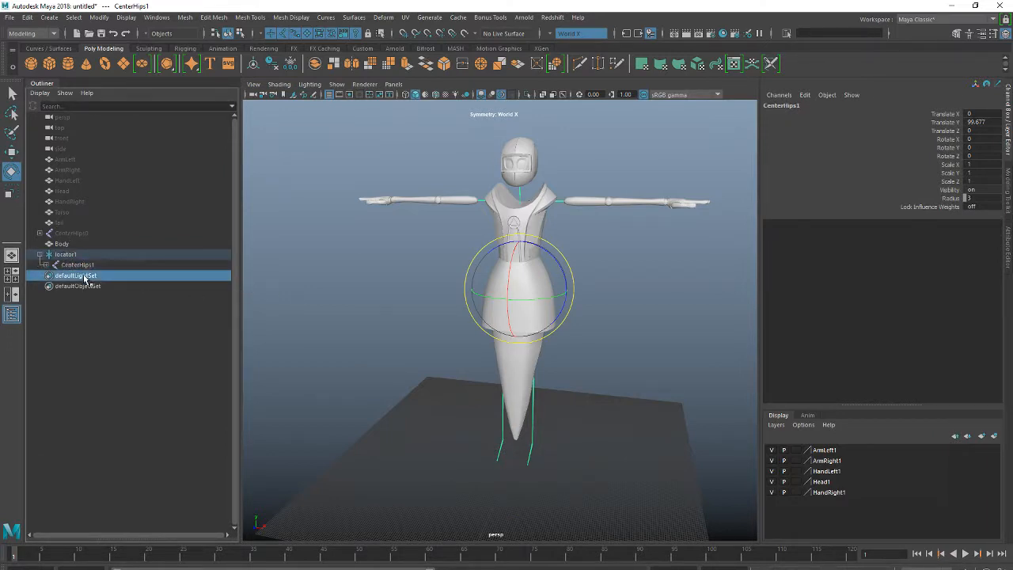
click(70, 266)
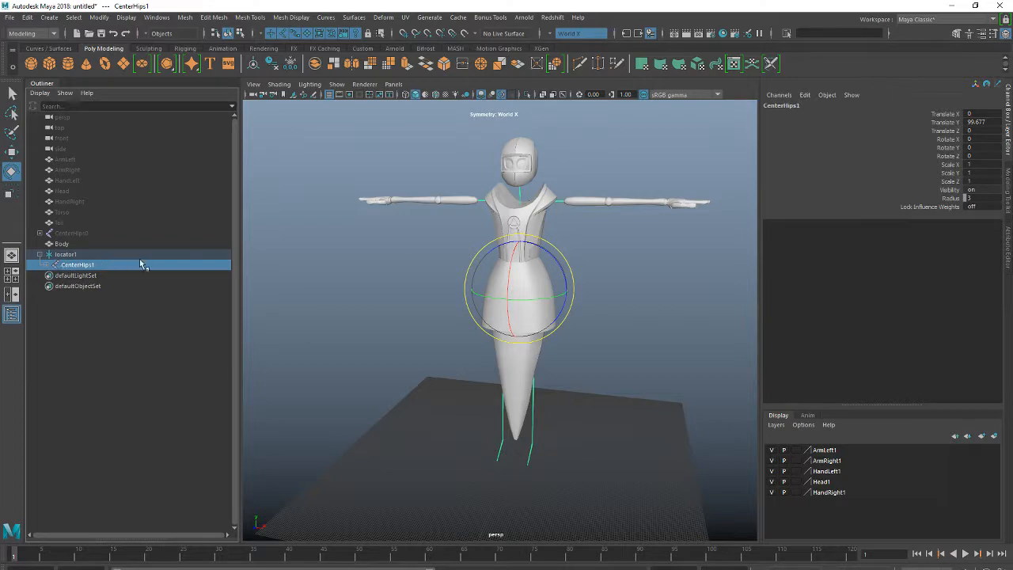
alt+drag(530, 326, 511, 381)
Step: Select the locator and examine its position between the feet of the skeleton
click(71, 256)
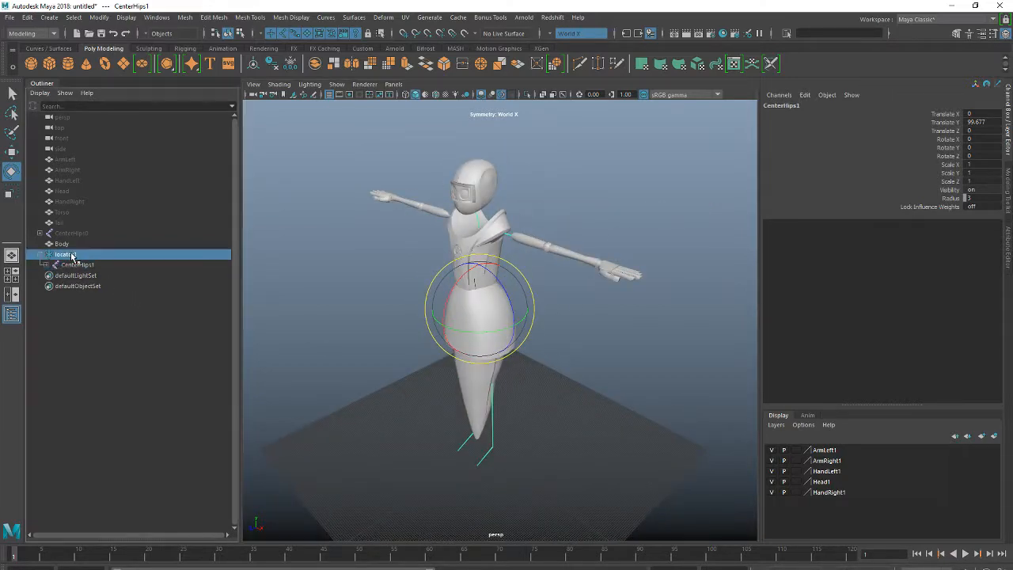
alt+drag(463, 432, 565, 388)
alt+middle_drag(532, 453, 482, 280)
scroll(442, 196, up, 5)
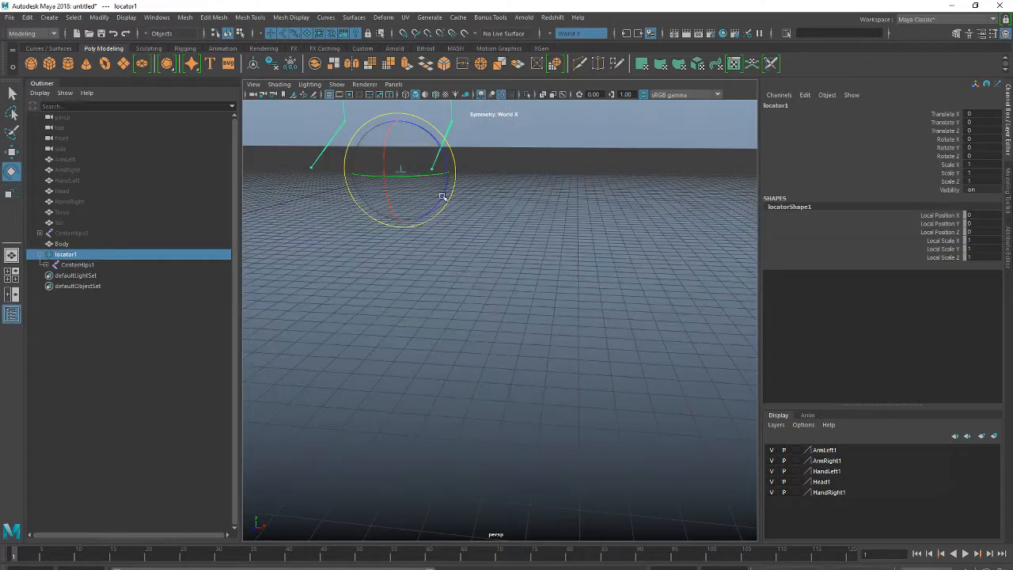
alt+middle_drag(442, 196, 540, 333)
scroll(500, 328, up, 5)
scroll(499, 327, down, 10)
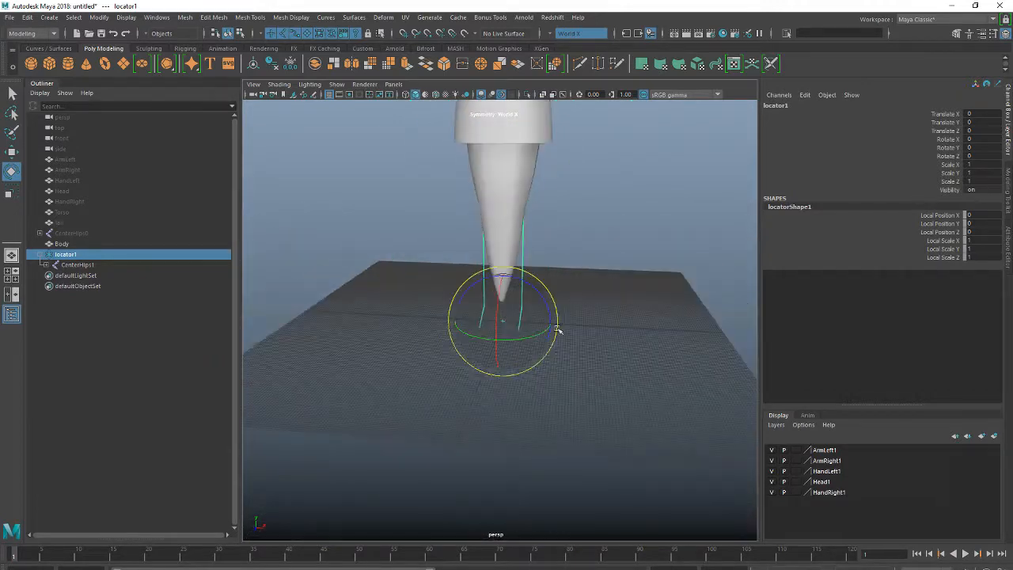
alt+drag(557, 329, 538, 341)
alt+middle_drag(516, 315, 543, 419)
scroll(466, 303, down, 7)
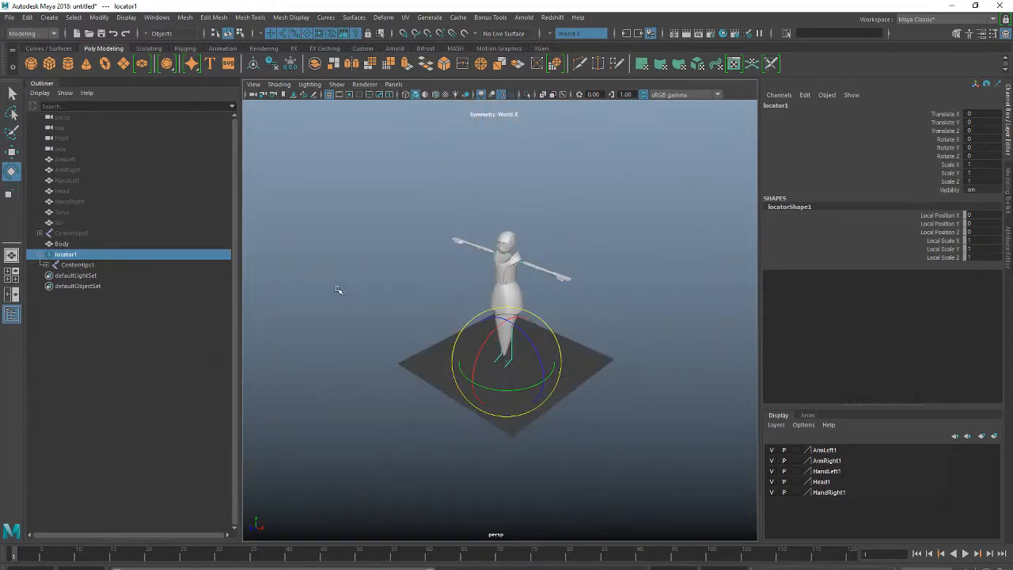
Step: Unhide the original meshes from ArmLeft to Tail together with the CenterHips0 skeleton
click(61, 244)
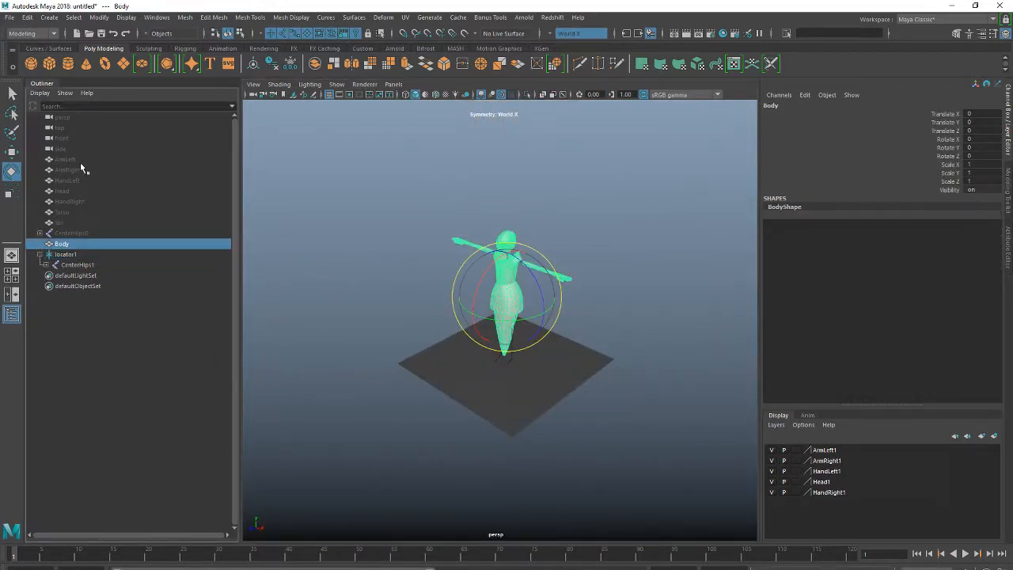
click(80, 161)
shift+click(70, 233)
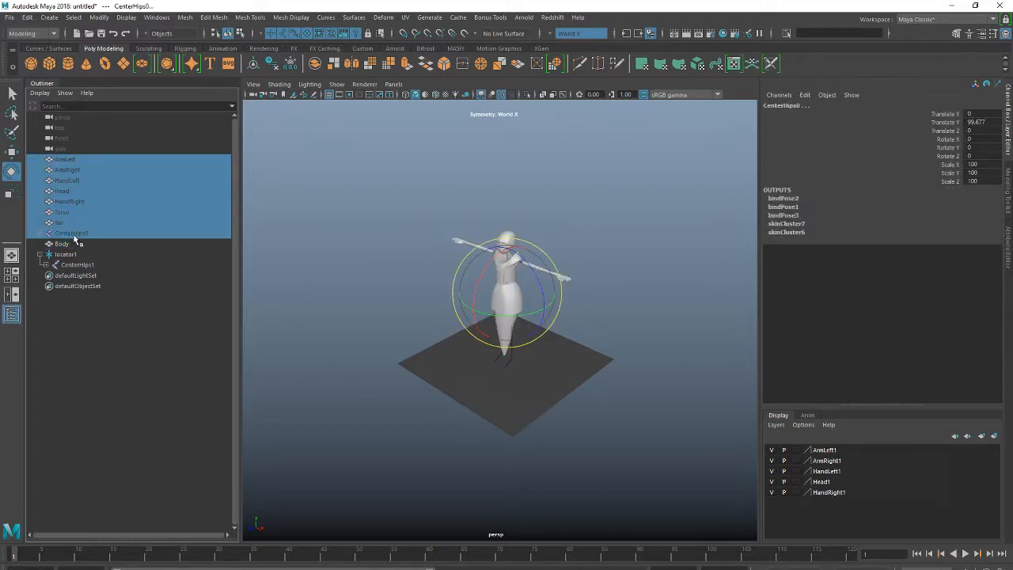
alt+drag(333, 265, 473, 199)
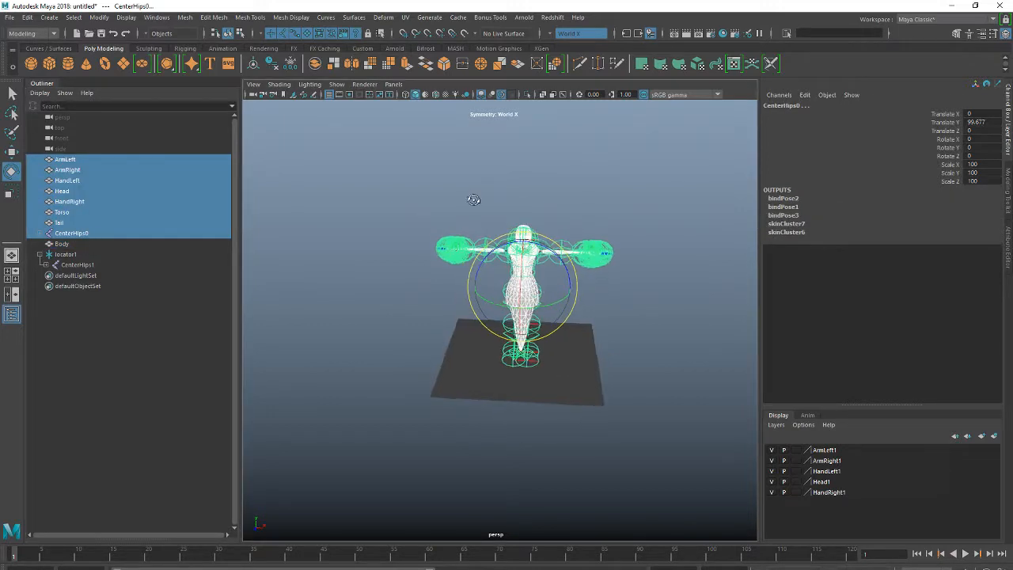
alt+right_drag(473, 199, 557, 193)
alt+middle_drag(583, 159, 506, 207)
click(505, 214)
alt+drag(505, 214, 450, 225)
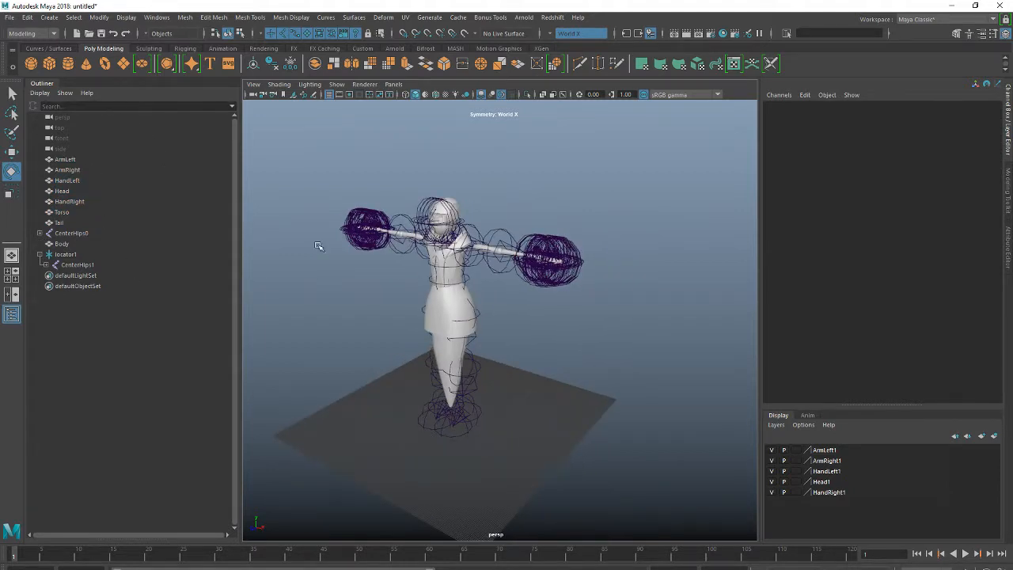
Step: Select the original meshes from ArmLeft to Tail, add Body to the selection last, and switch to the Rigging toolset
click(65, 161)
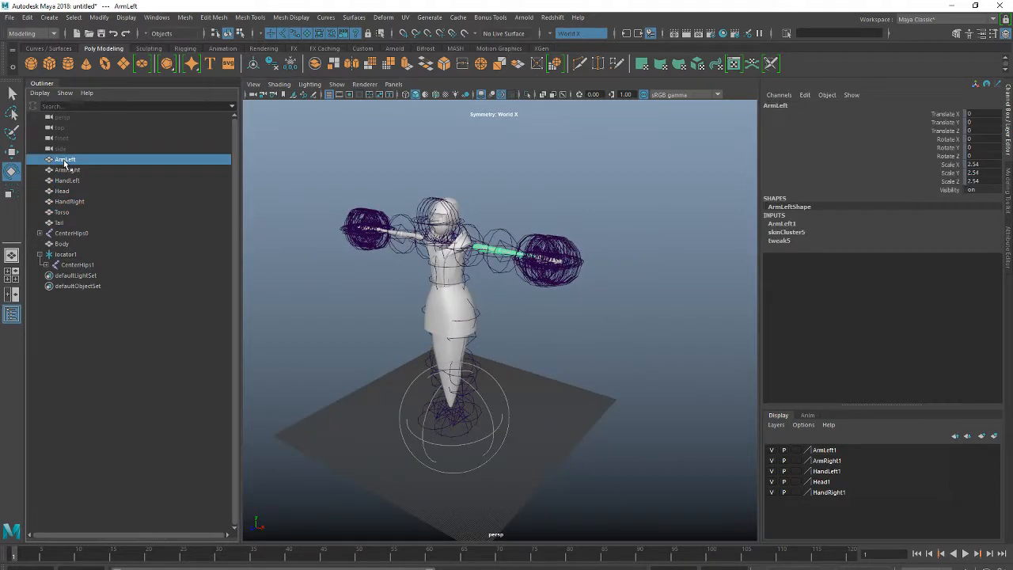
shift+click(59, 223)
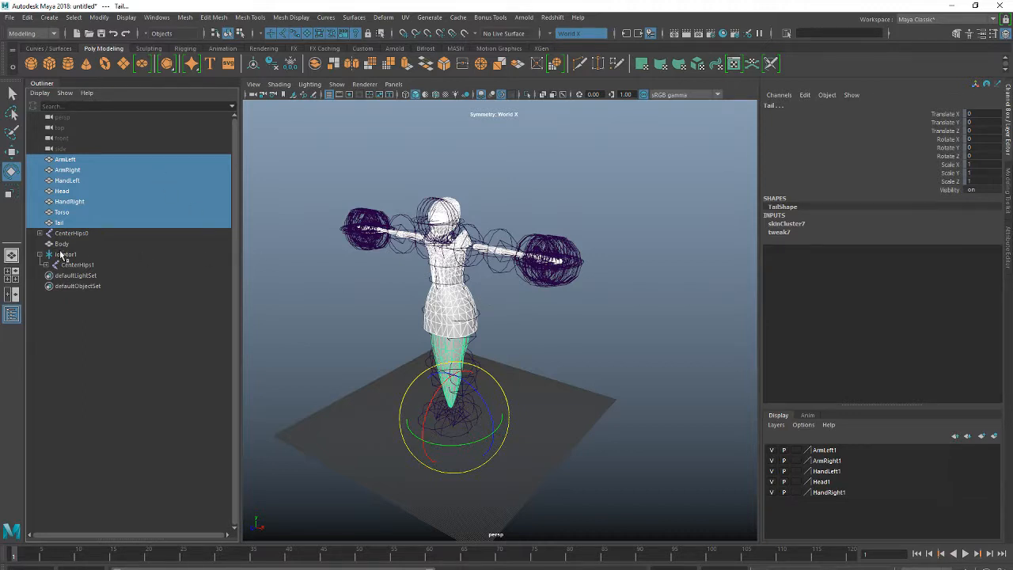
double_click(299, 6)
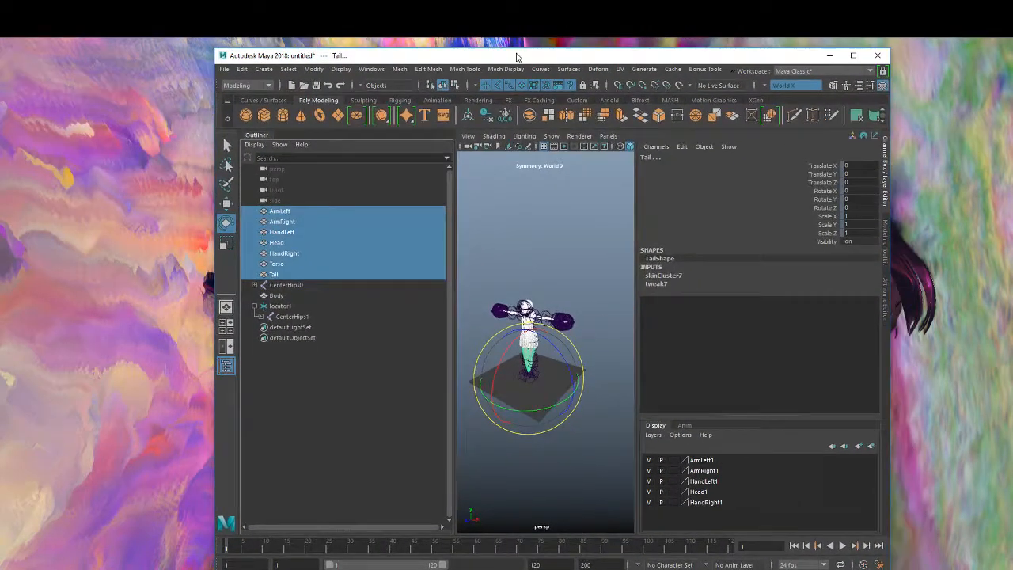
double_click(516, 57)
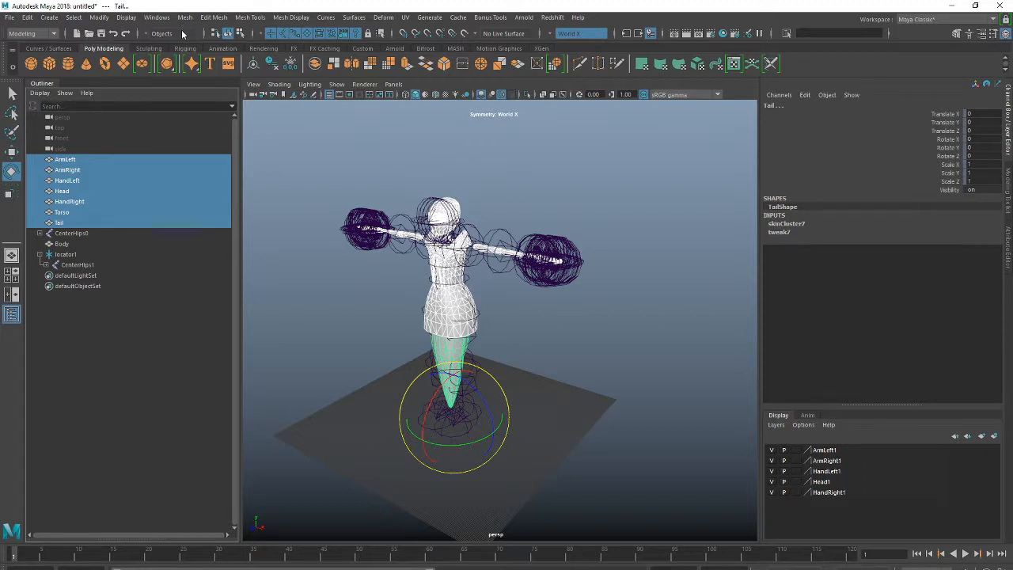
ctrl+click(68, 246)
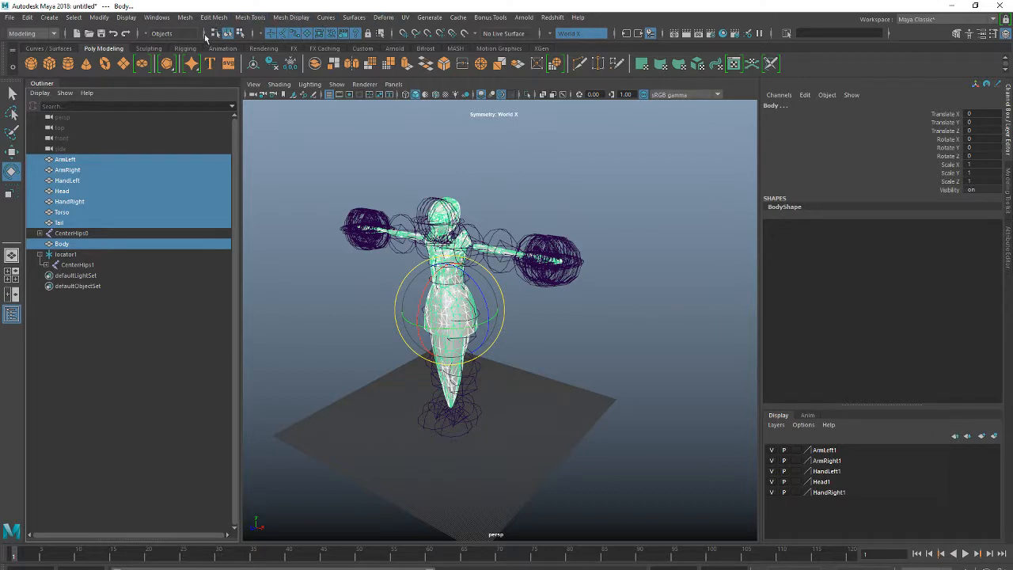
click(49, 33)
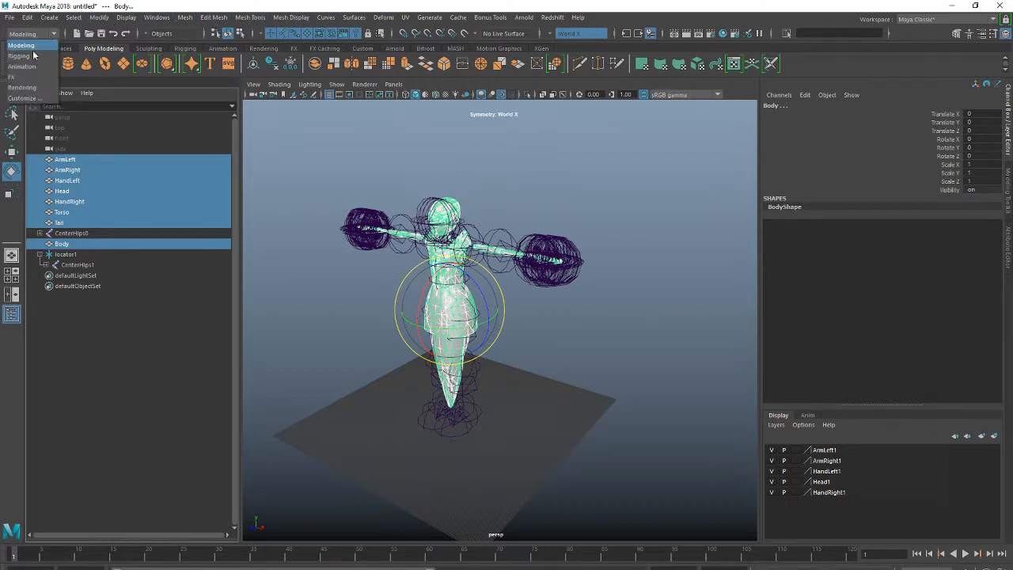
click(22, 57)
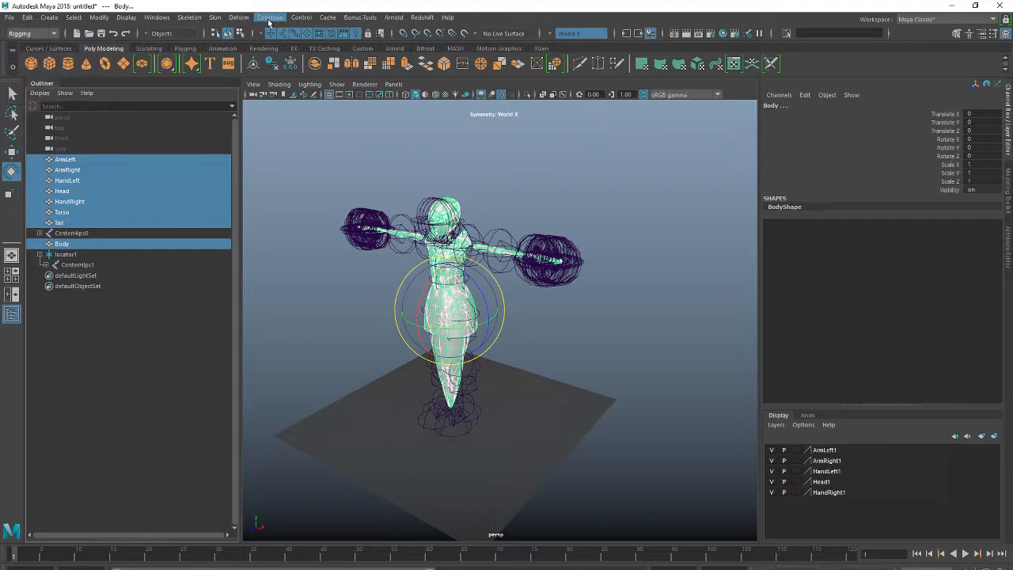
Step: Open the Copy Skin Weights options and reset them to their default settings
click(215, 17)
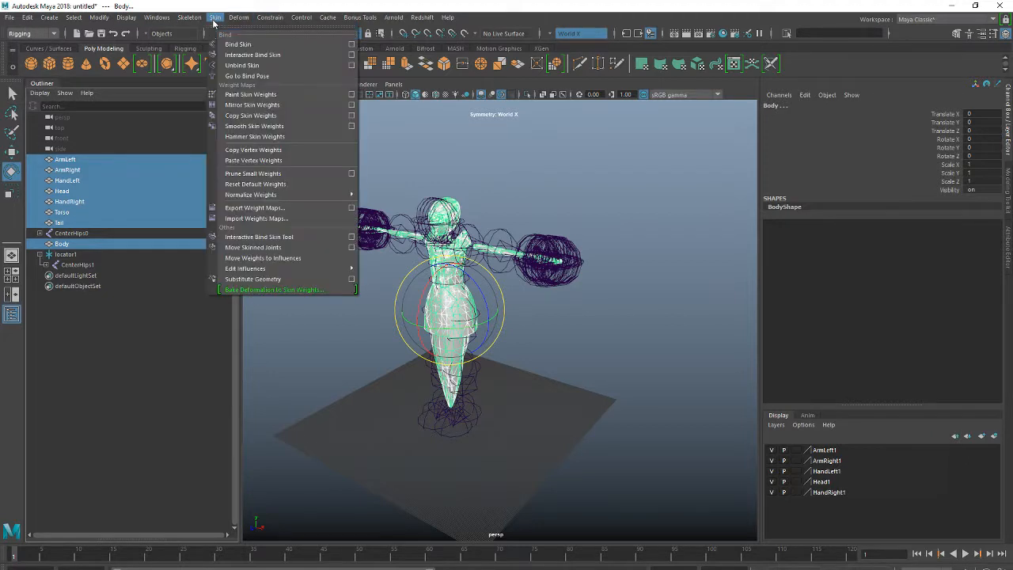
click(350, 119)
drag(782, 255, 617, 190)
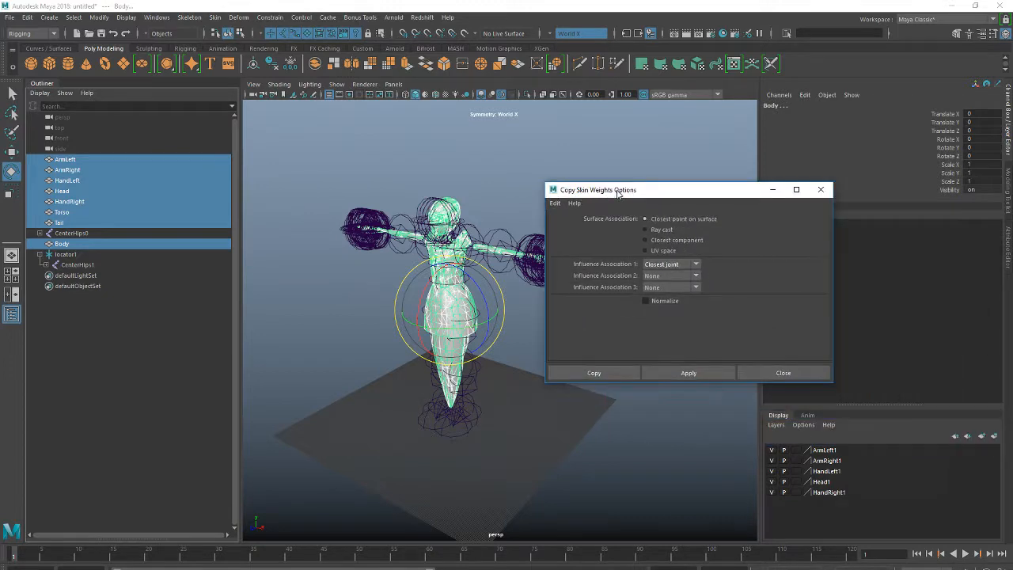
click(556, 204)
click(614, 231)
drag(681, 195, 723, 184)
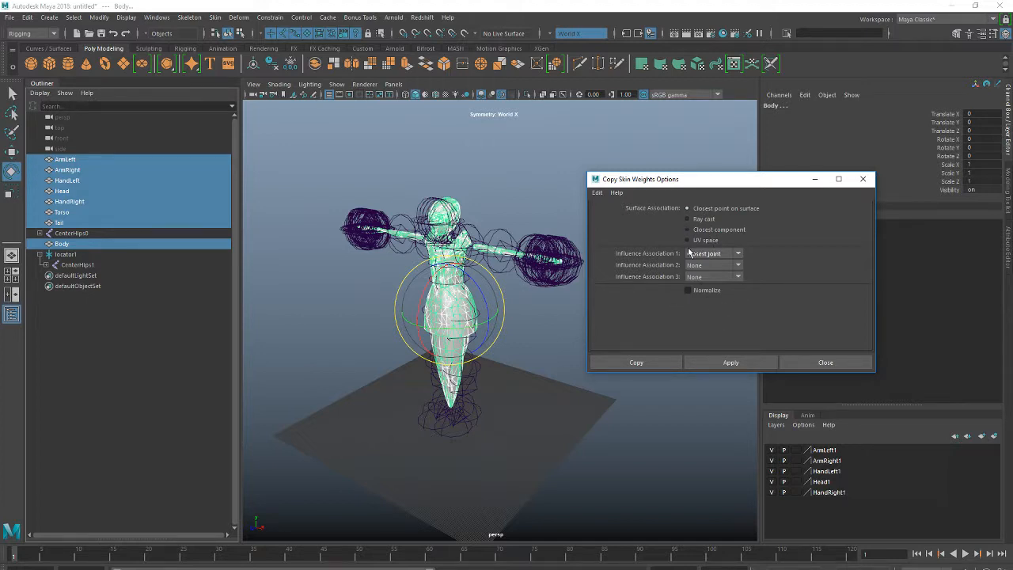
drag(689, 179, 732, 170)
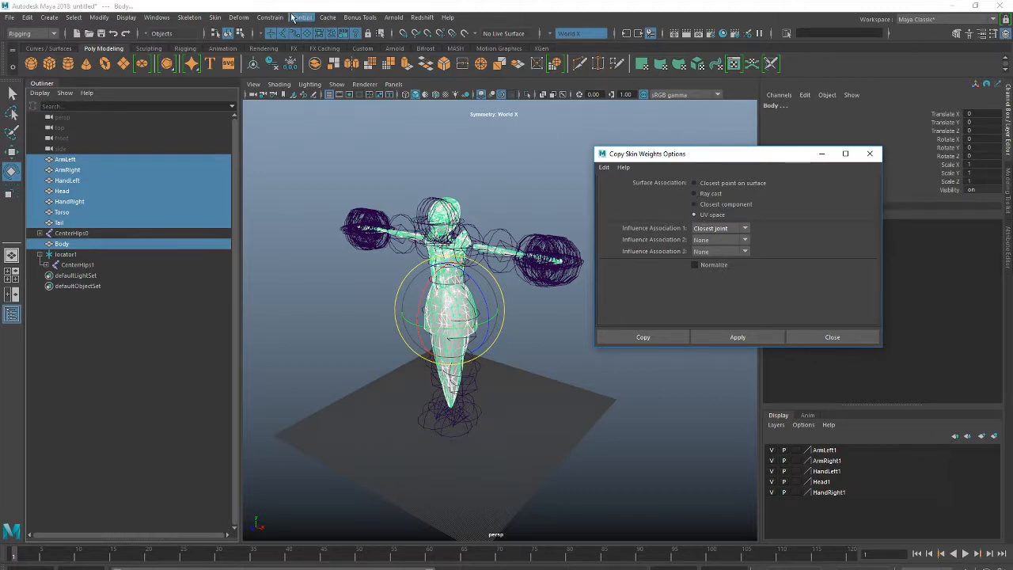
Step: Try to copy the original meshes' skin weights to Body using Closest point on surface and Closest joint
click(219, 19)
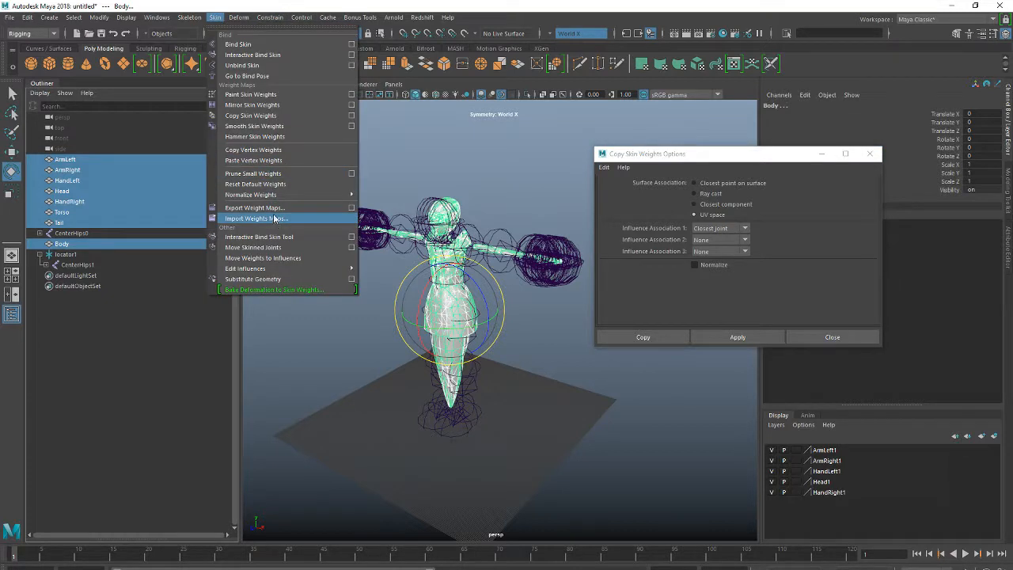
click(708, 157)
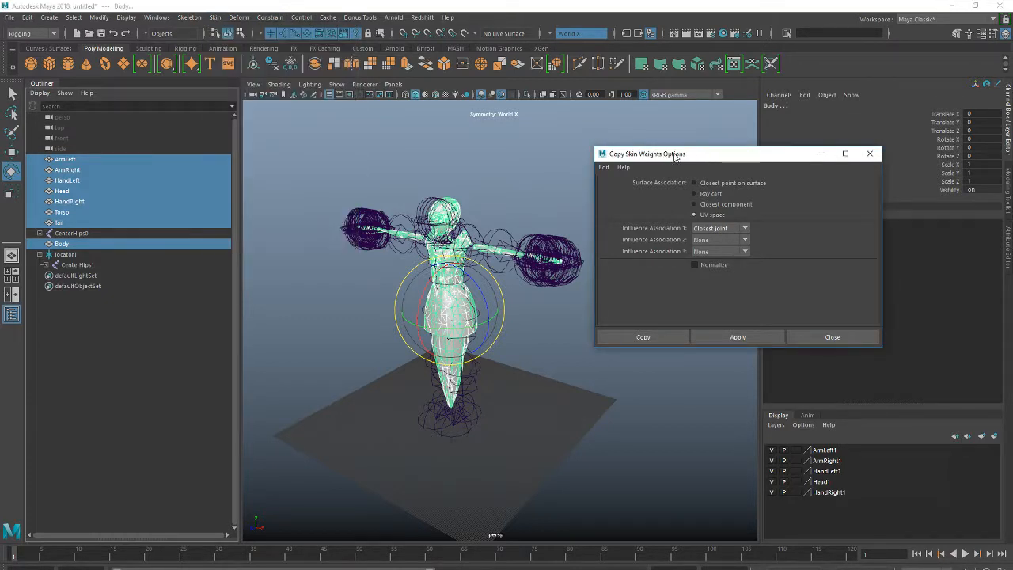
mouse_move(707, 158)
mouse_down()
mouse_move(670, 162)
mouse_move(705, 161)
mouse_up()
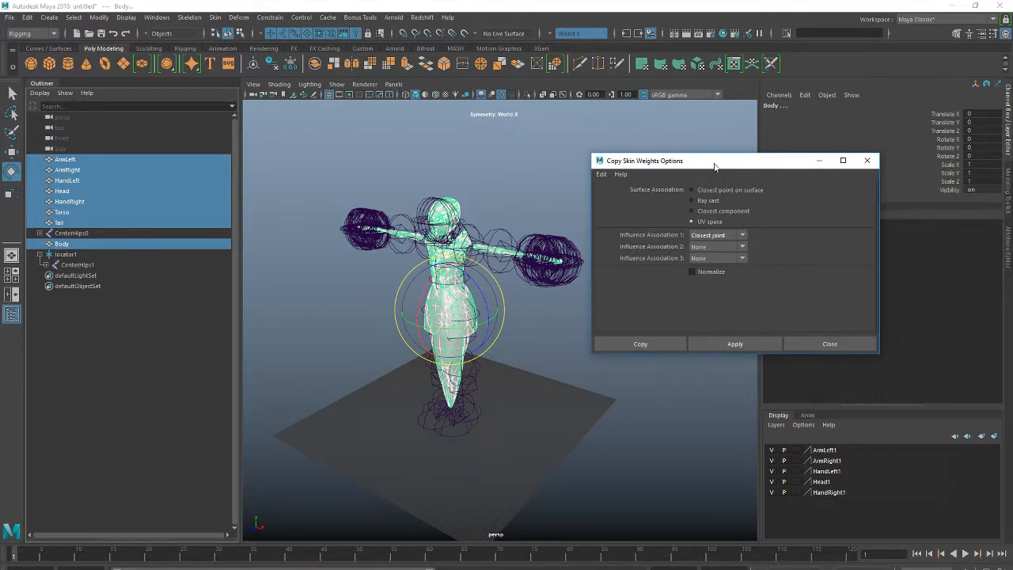
drag(714, 166, 726, 166)
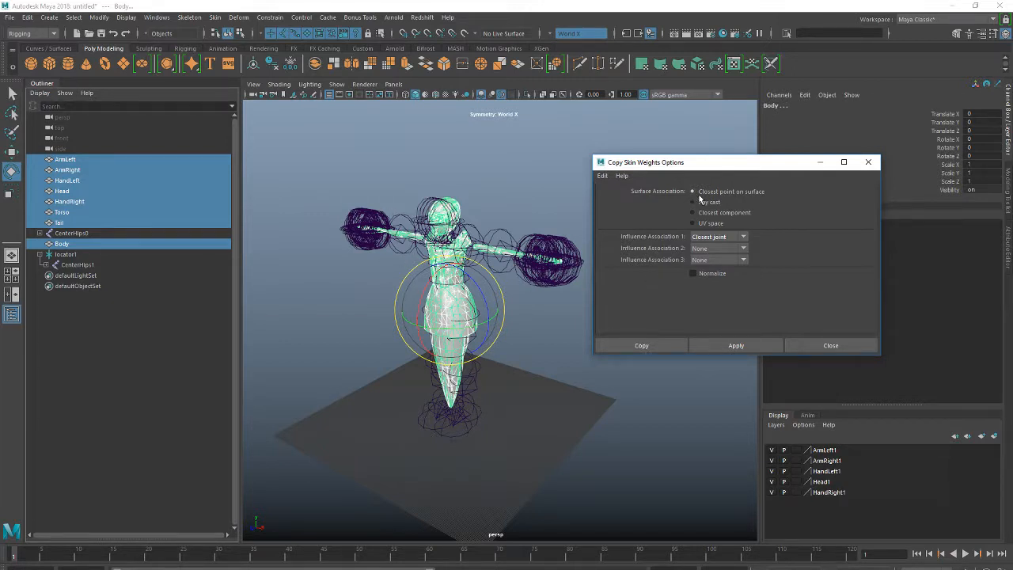
drag(679, 170, 701, 169)
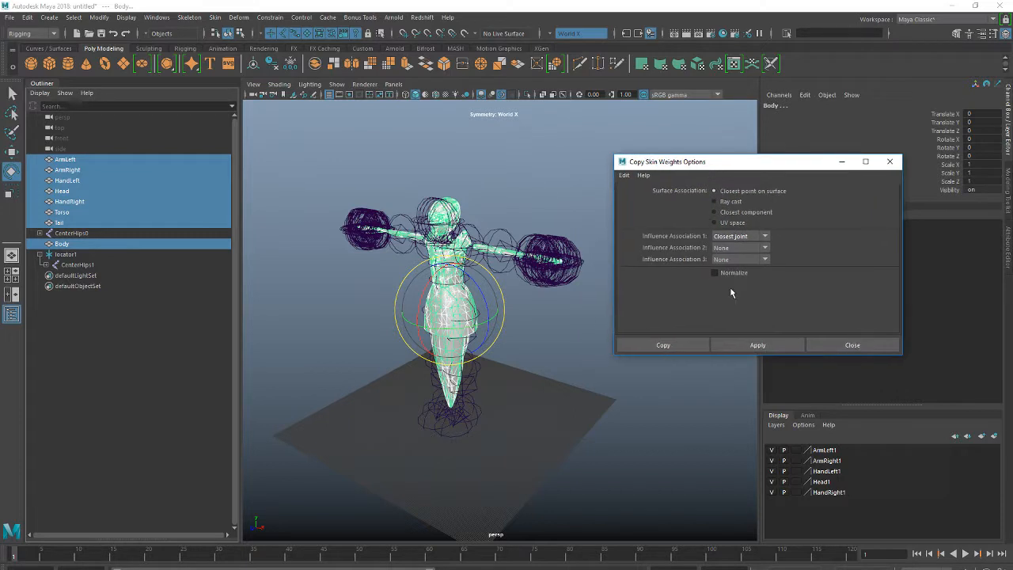
click(656, 348)
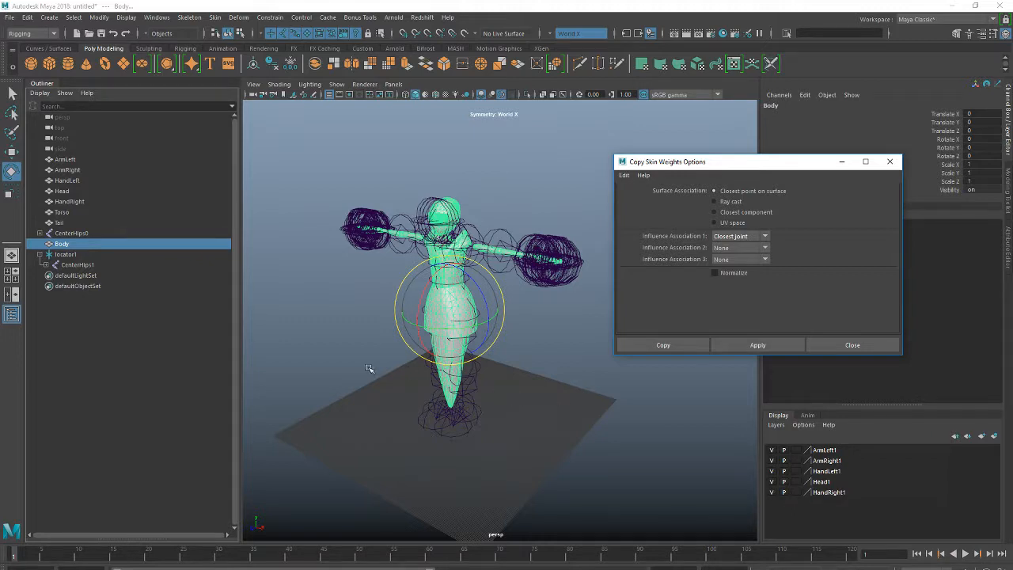
click(852, 345)
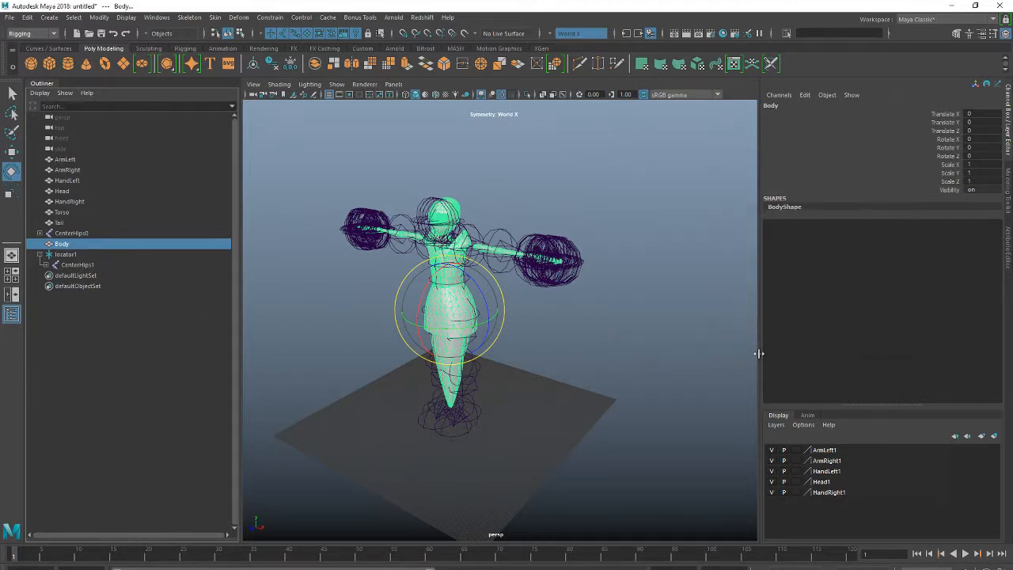
click(546, 332)
Step: Hide the original meshes from ArmLeft to Tail together with the CenterHips0 skeleton
click(67, 235)
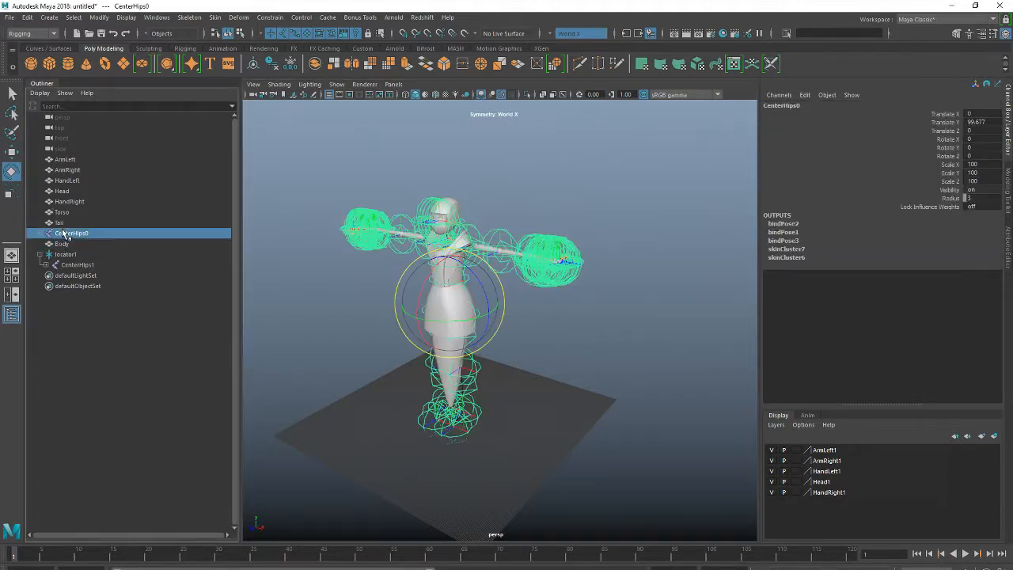
shift+click(65, 160)
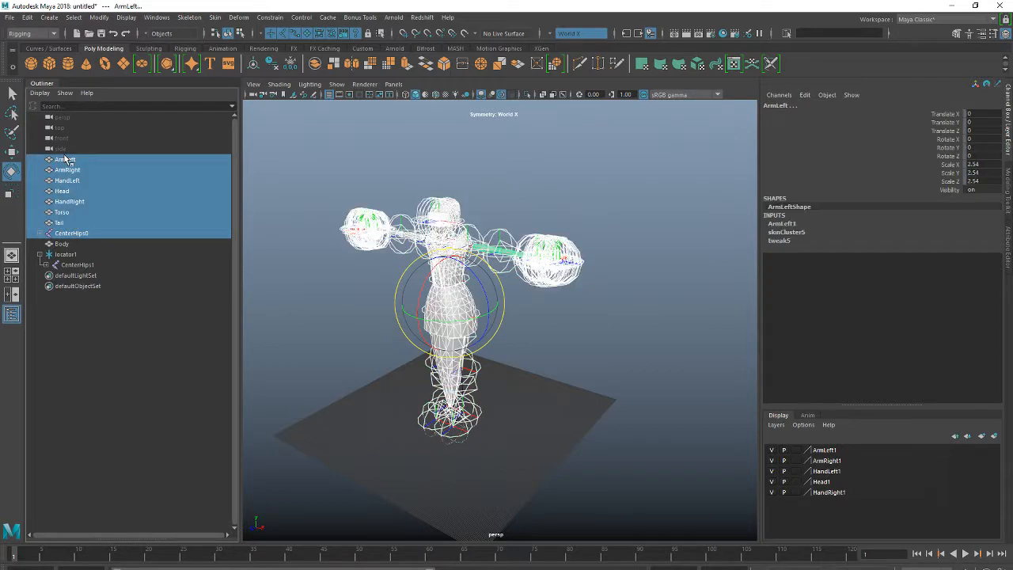
key(ctrl+h)
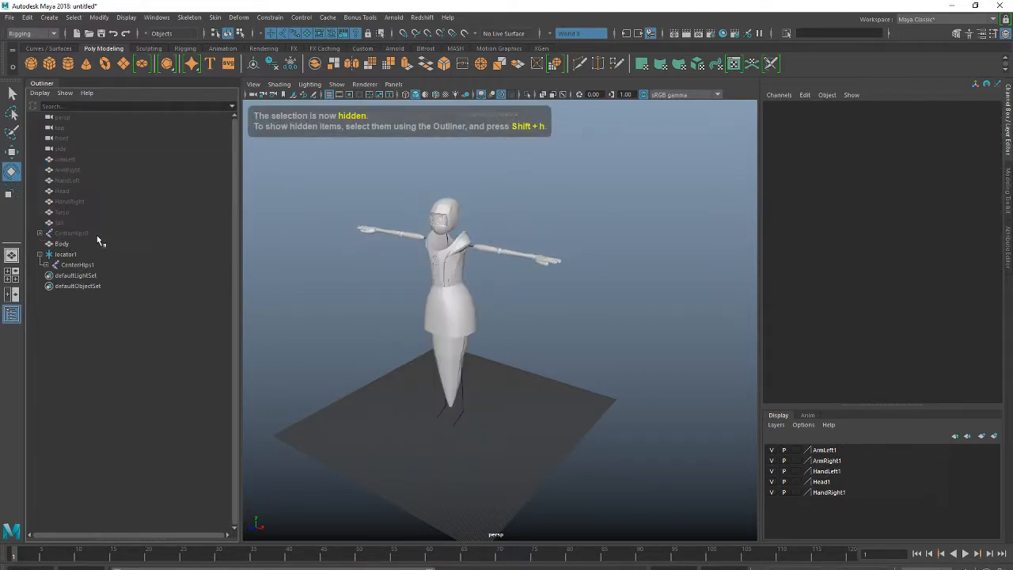
Step: Rotate the left upper arm joint of the CenterHips1 skeleton 45 degrees about Z to test whether Body follows
click(69, 244)
click(77, 265)
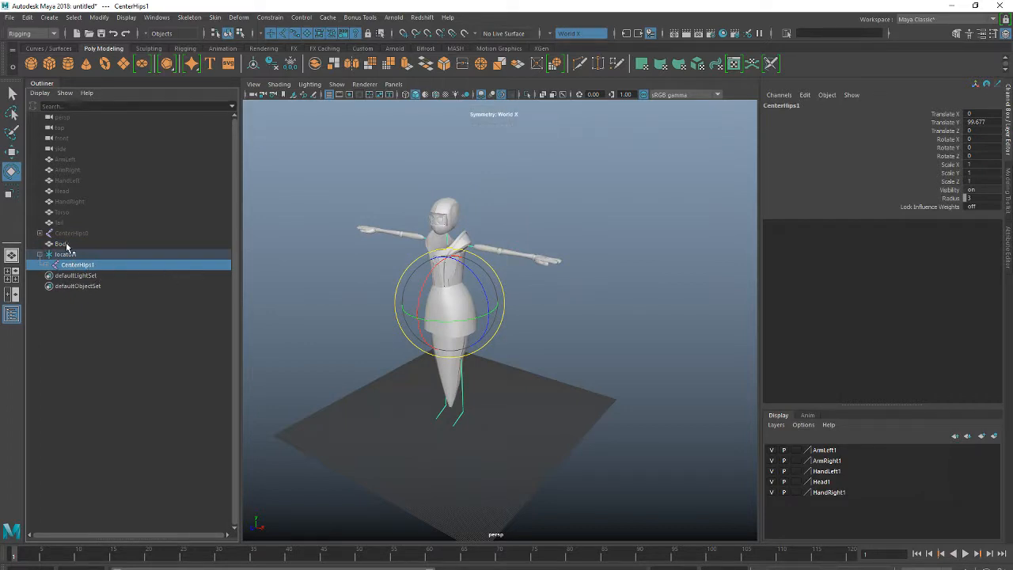
click(474, 245)
click(475, 247)
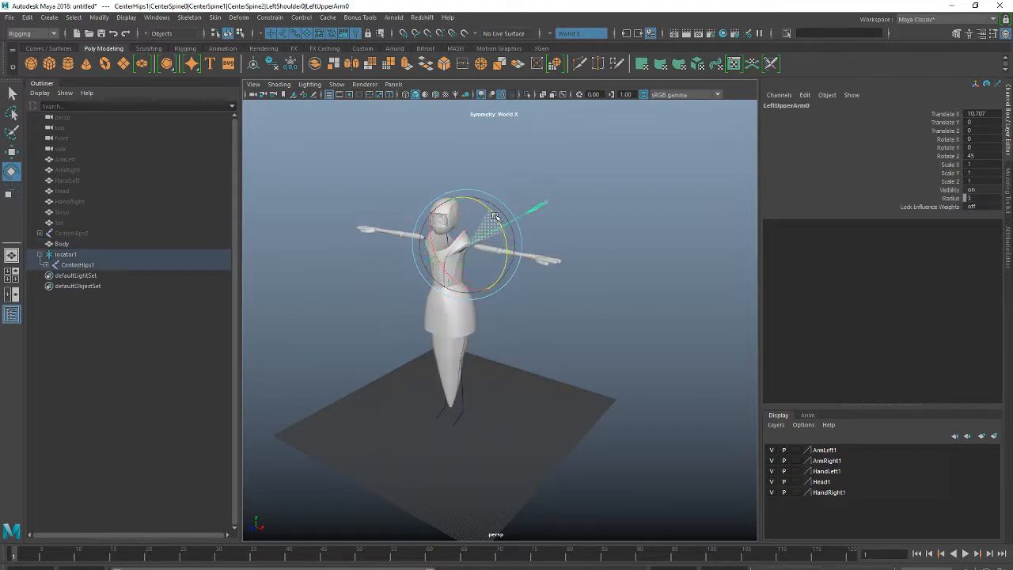
Step: Bind the Body mesh to the CenterHips1 skeleton with Bind Skin
click(61, 244)
ctrl+click(81, 266)
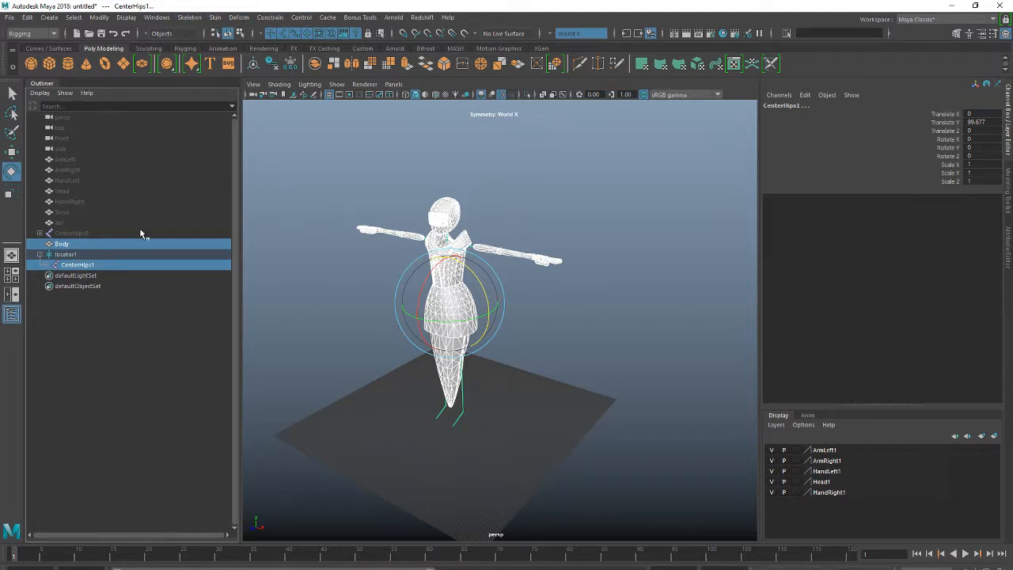
click(215, 17)
click(246, 49)
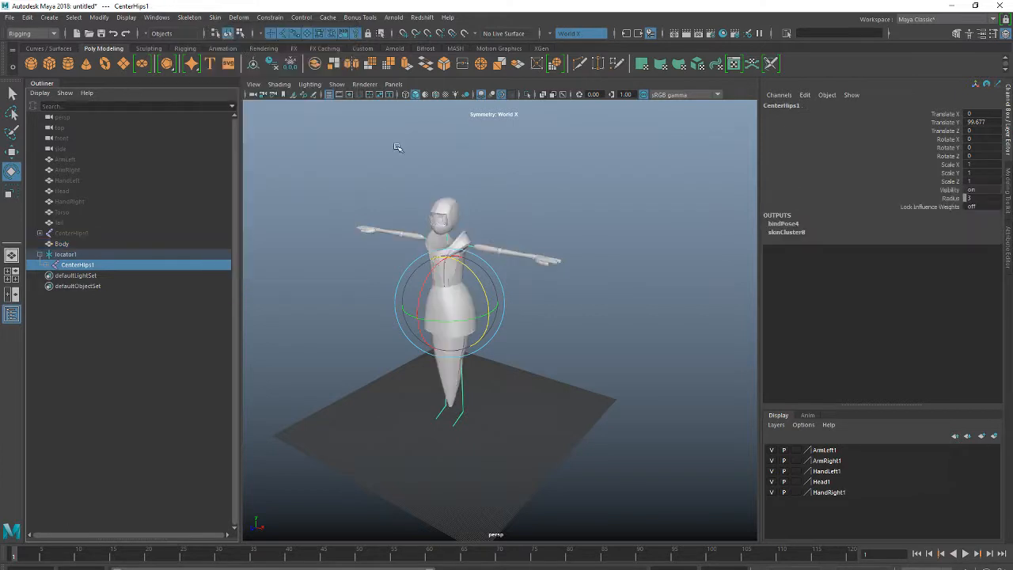
click(215, 17)
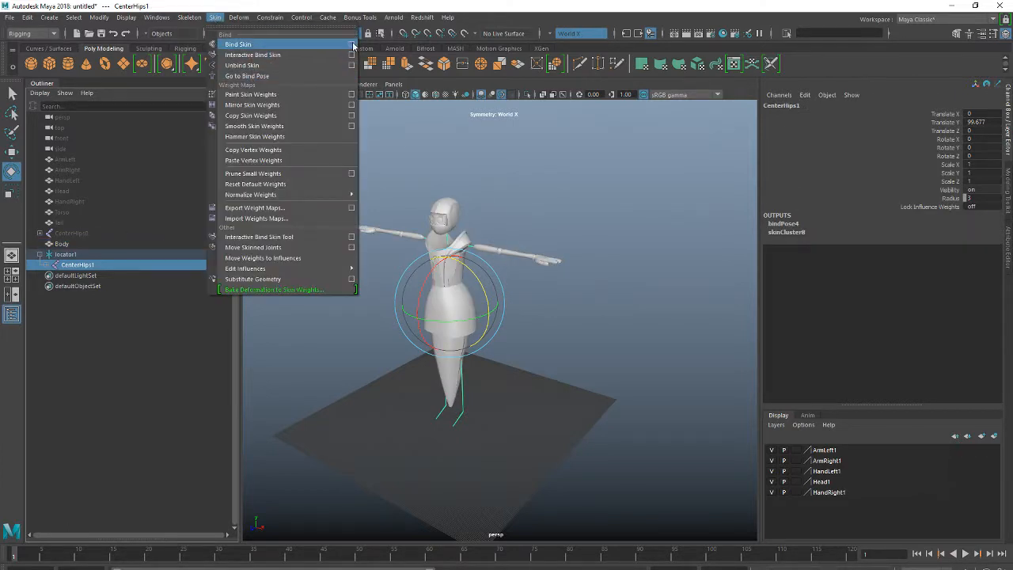
click(215, 18)
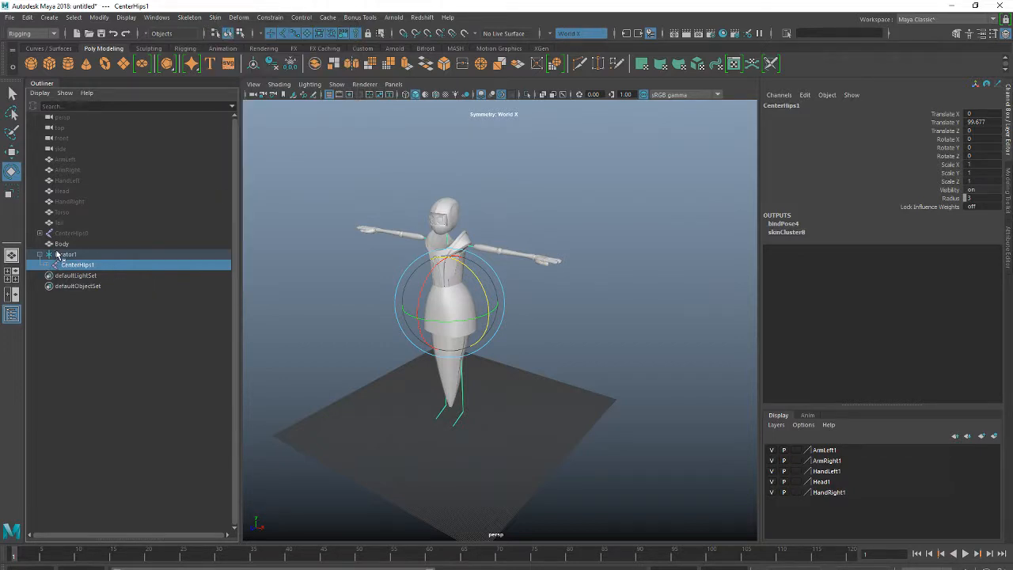
Step: Copy the skin weights from the hidden meshes ArmLeft to Tail onto Body using Closest point on surface and Closest joint
click(65, 159)
shift+click(59, 224)
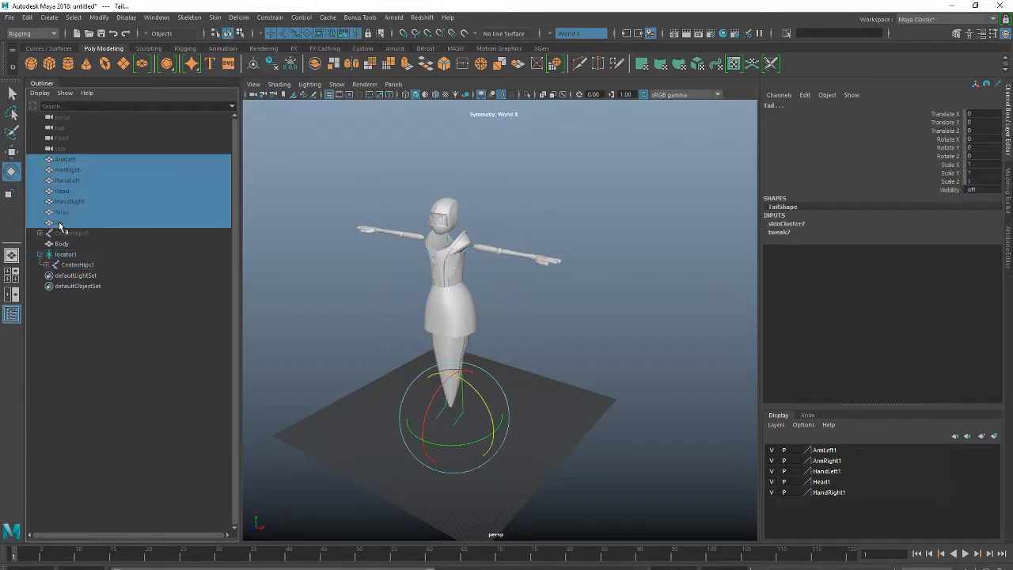
ctrl+click(65, 244)
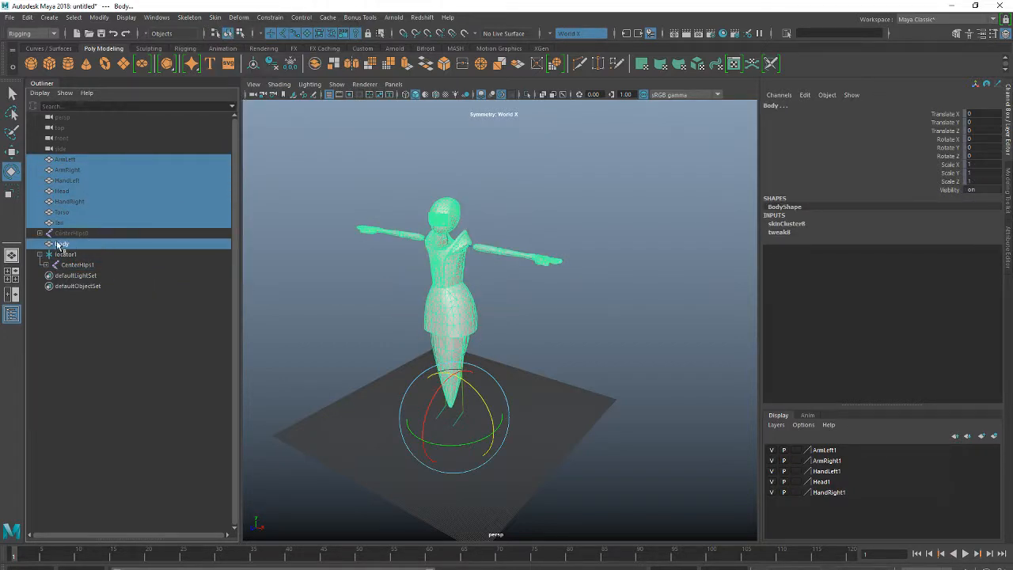
click(214, 17)
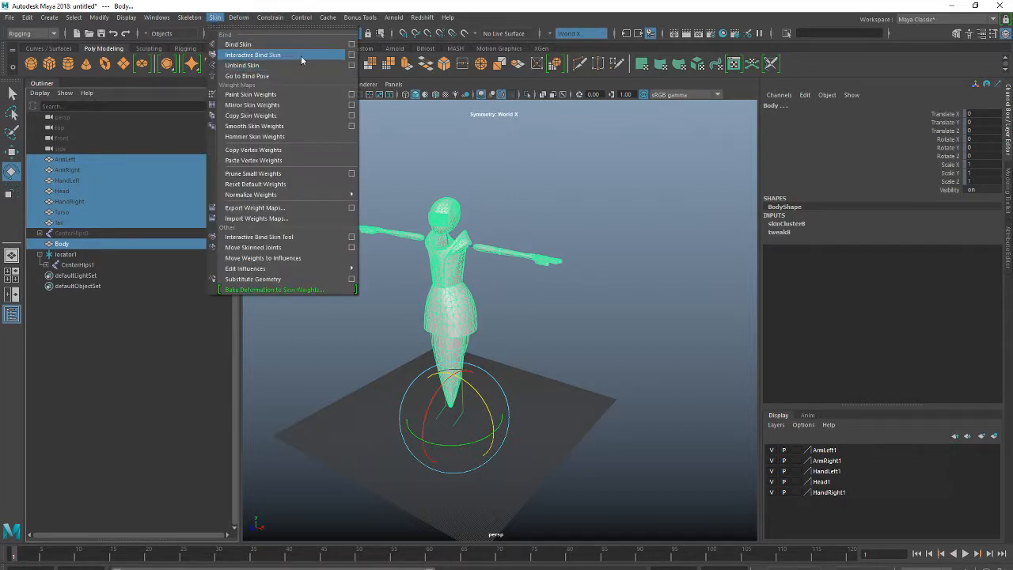
click(352, 116)
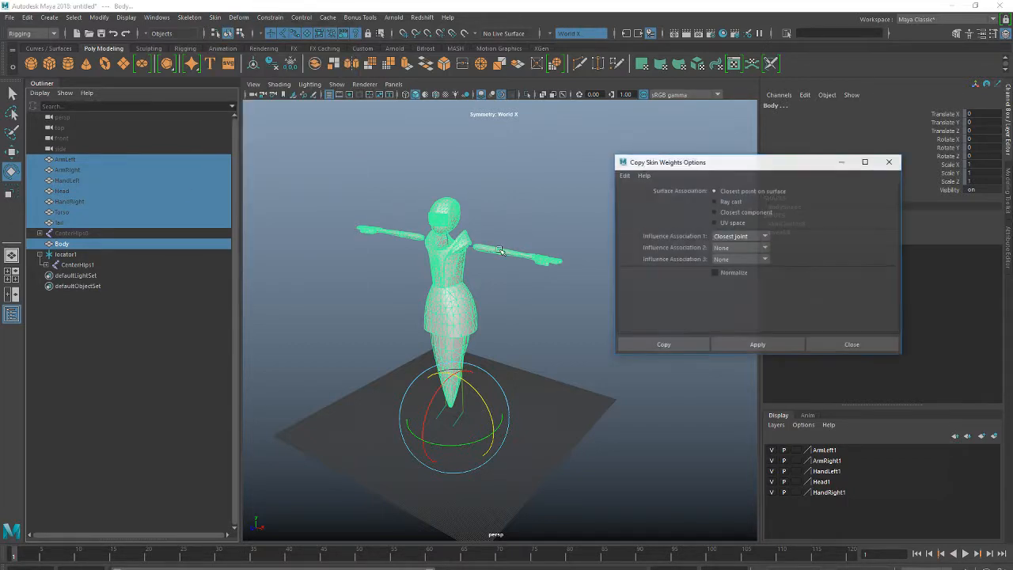
click(662, 344)
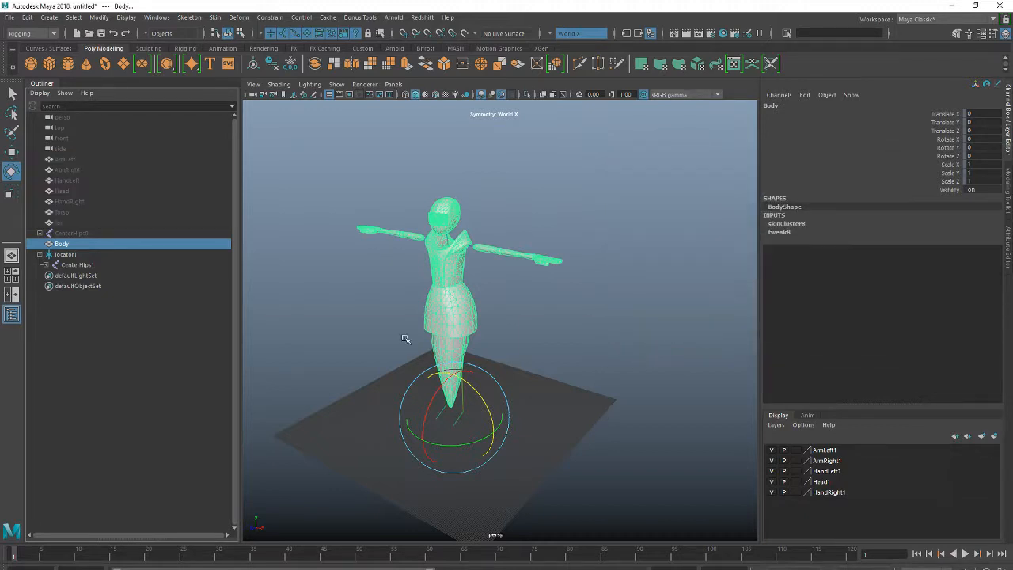
Step: Test Body's deformation by rotating CenterHips1's left upper arm joint down beside the torso, to about -14, -49, -52 degrees in X, Y, Z
click(68, 233)
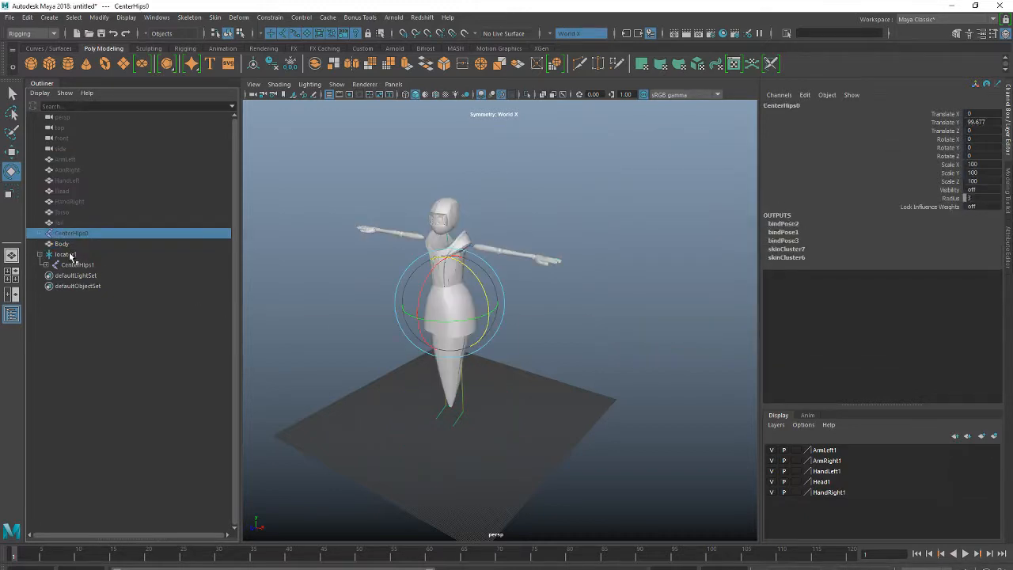
click(75, 264)
scroll(464, 245, up, 5)
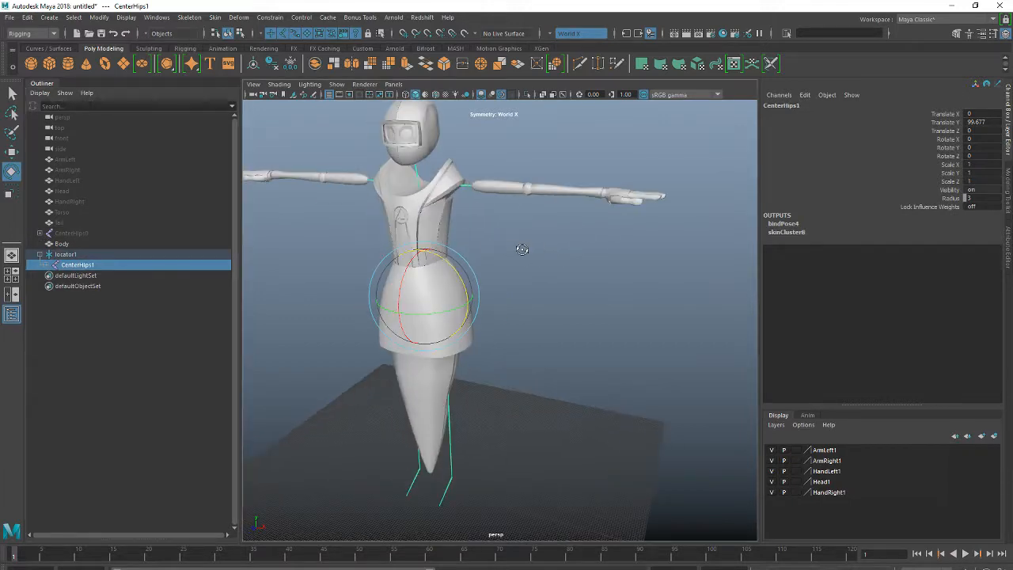
click(469, 187)
click(468, 187)
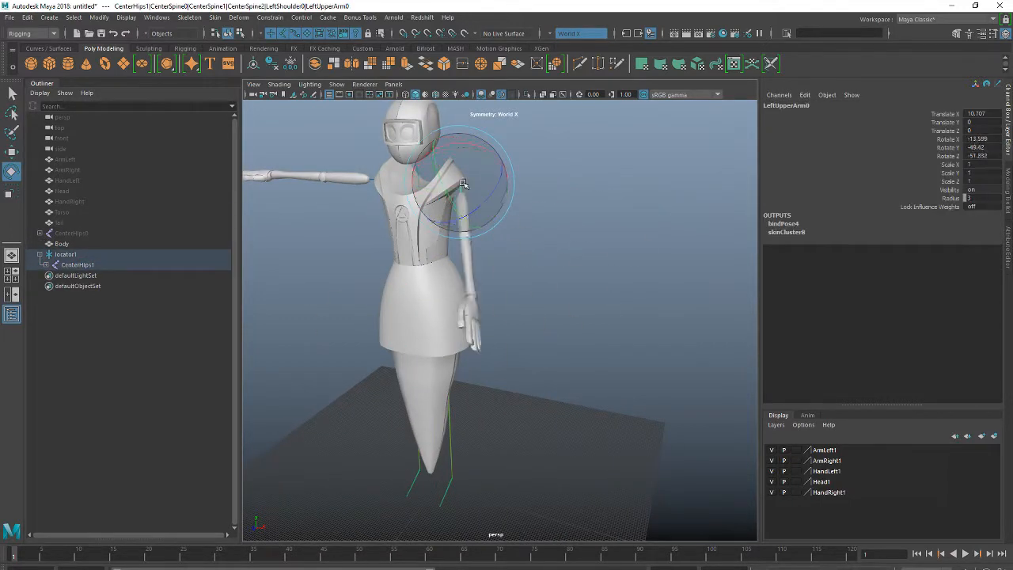
Step: Test Body's elbow deformation by rotating the left lower arm joint to about 16, -36, -50 degrees in X, Y, Z
click(526, 186)
drag(528, 184, 514, 226)
key(ctrl+z)
key(ctrl+z)
key(ctrl+z)
key(ctrl+z)
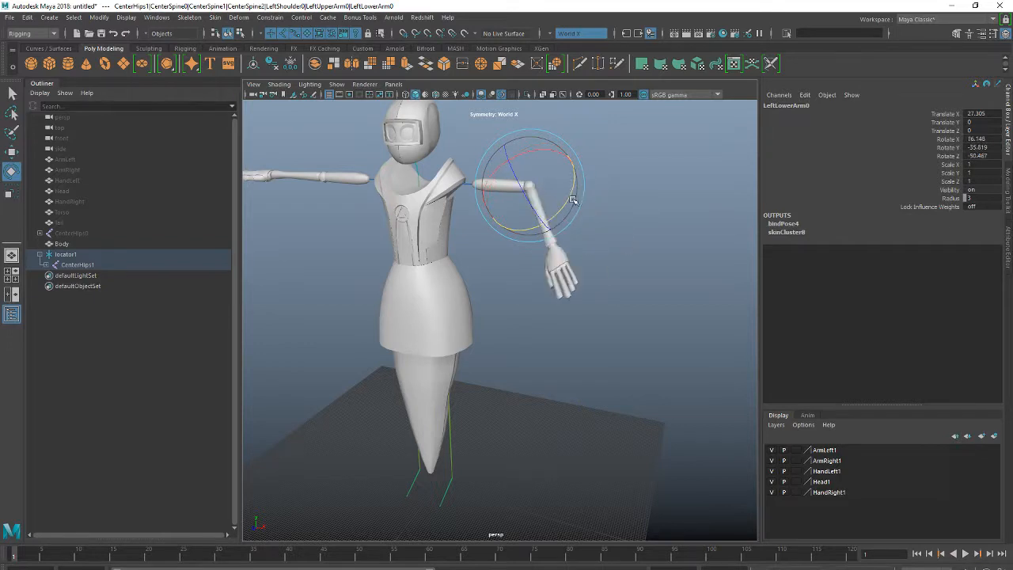
Step: Check the left hand's finger joints on Body, undo the test rotations back to the T-pose, and clear the selection
alt+drag(575, 206, 593, 305)
click(592, 278)
key(ctrl+z)
key(ctrl+z)
click(588, 273)
key(ctrl+z)
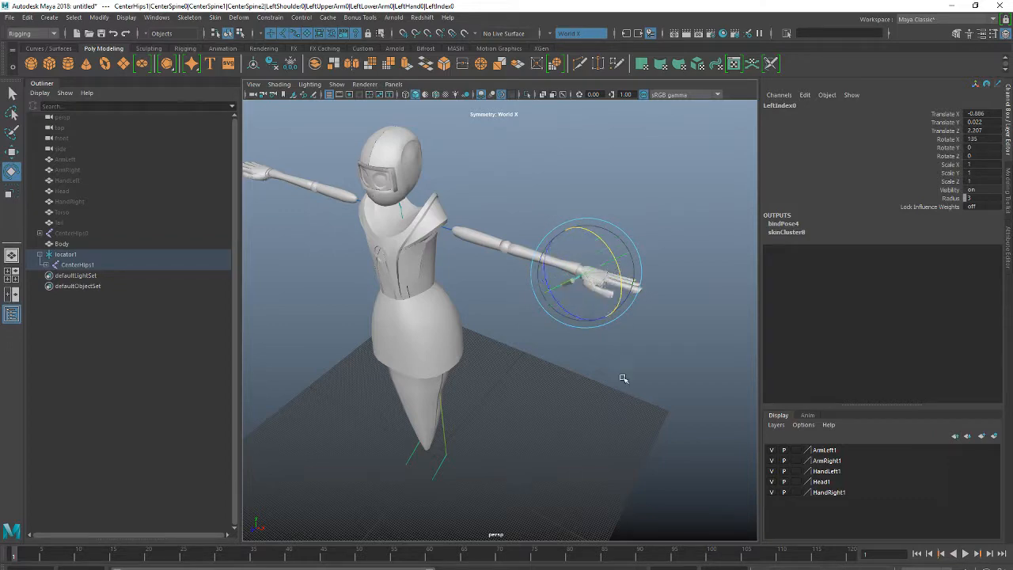
alt+drag(622, 377, 664, 359)
key(ctrl+z)
mouse_move(637, 297)
alt+mouse_down()
mouse_move(620, 338)
mouse_move(632, 314)
alt+mouse_up()
alt+drag(480, 243, 589, 313)
click(382, 179)
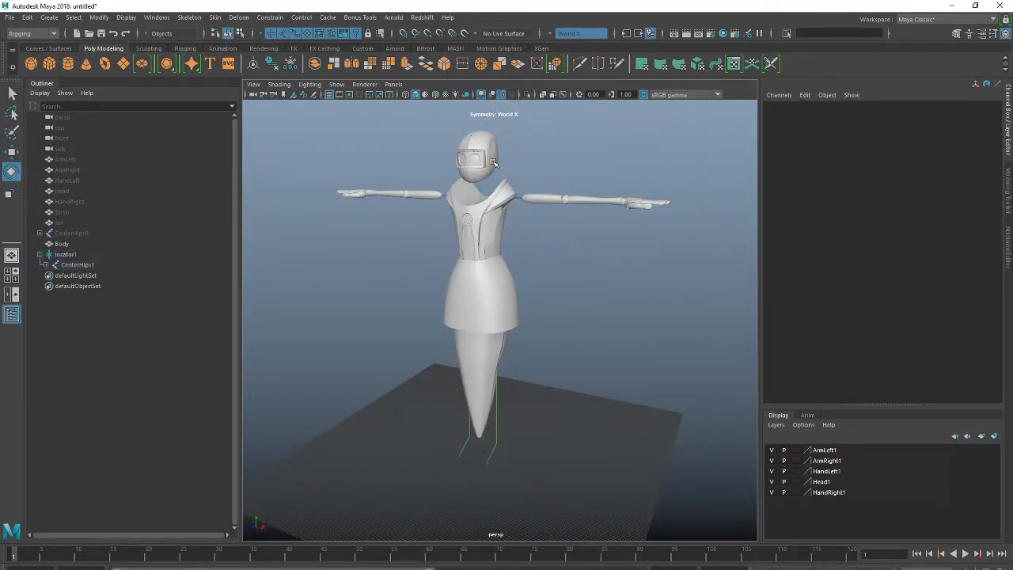
Step: Delete the hidden meshes ArmLeft to Tail together with the original CenterHips0 skeleton
alt+drag(396, 179, 431, 154)
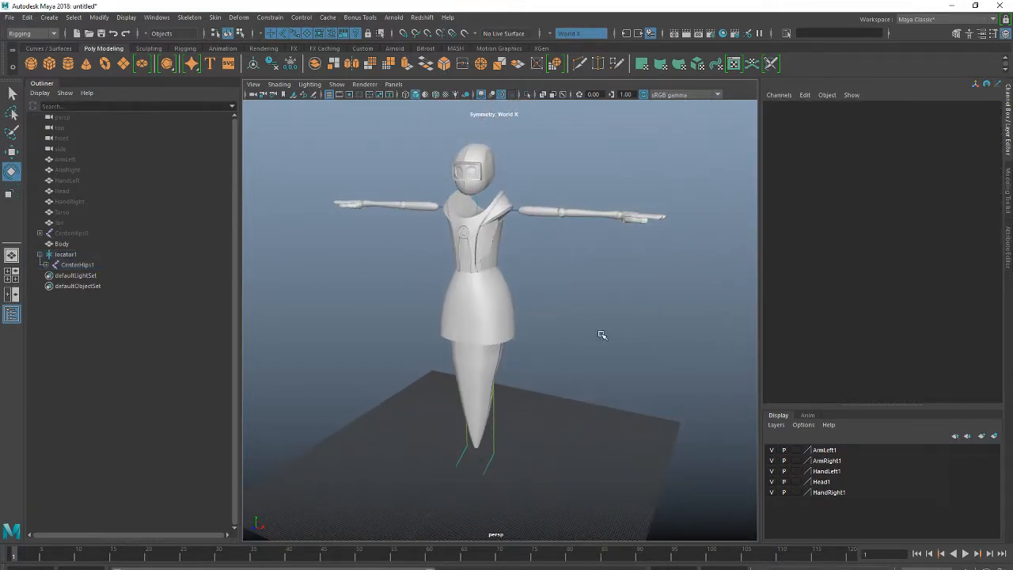
alt+middle_drag(592, 390, 601, 307)
alt+drag(601, 307, 554, 289)
alt+middle_drag(538, 281, 559, 339)
click(64, 235)
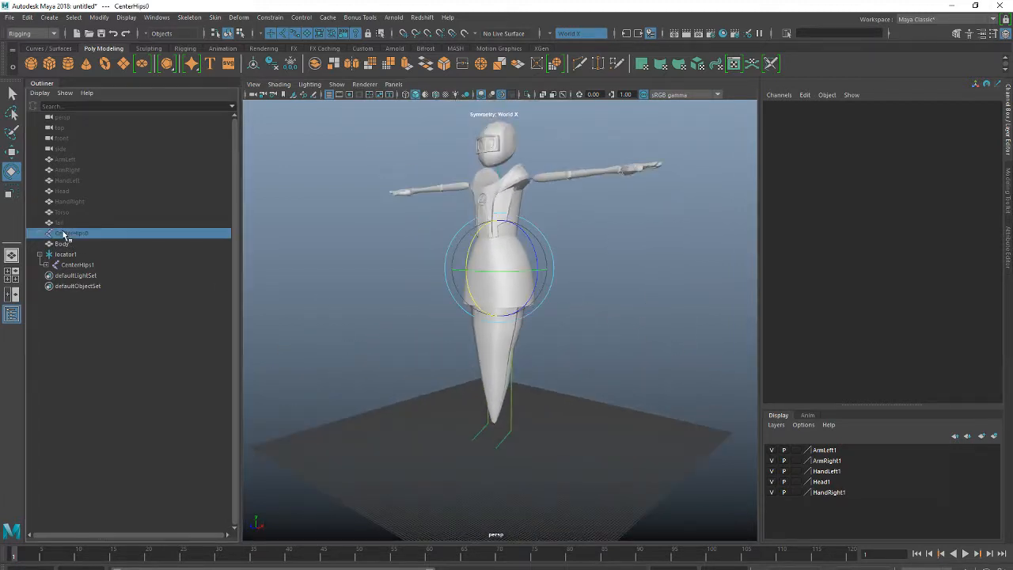
shift+click(75, 159)
key(Delete)
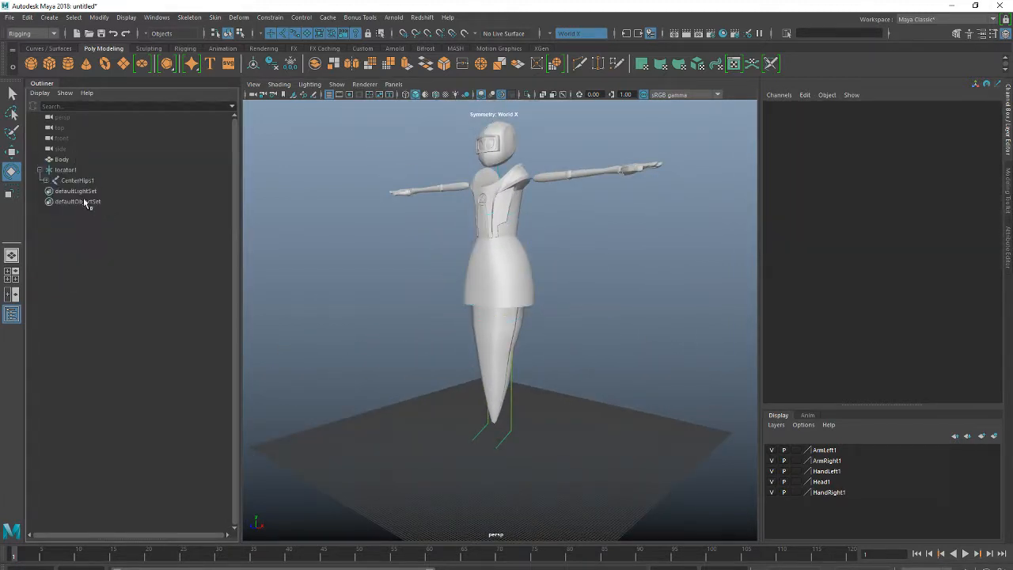
Step: Rename the parent locator locator1 as Armature
click(66, 169)
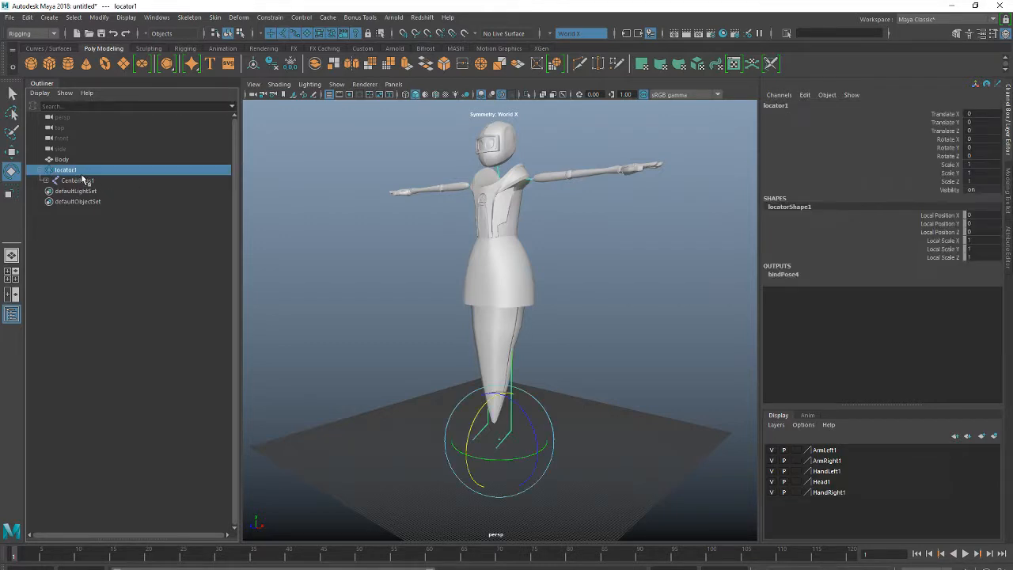
double_click(67, 169)
text(A)
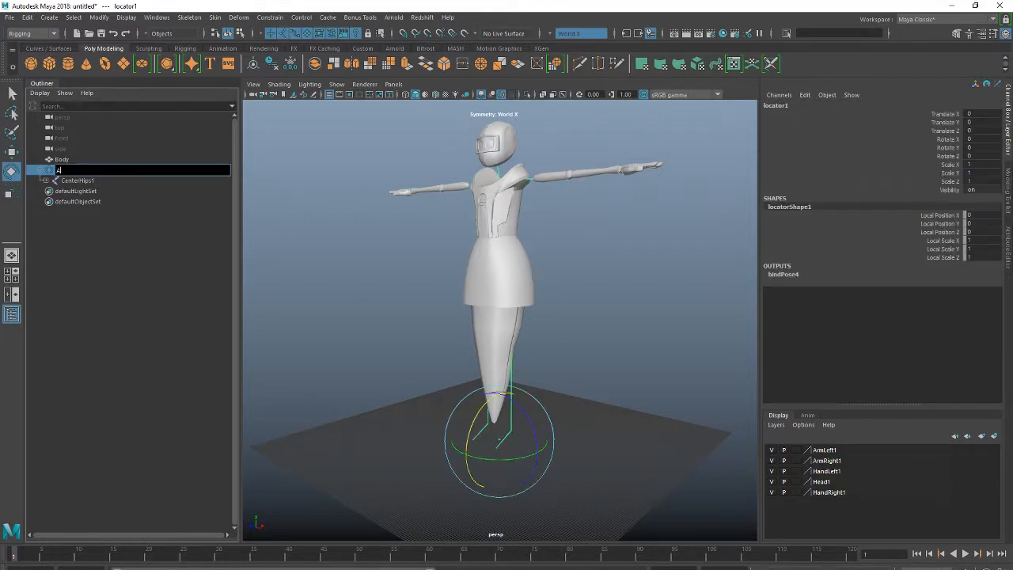
text(rmature)
key(Return)
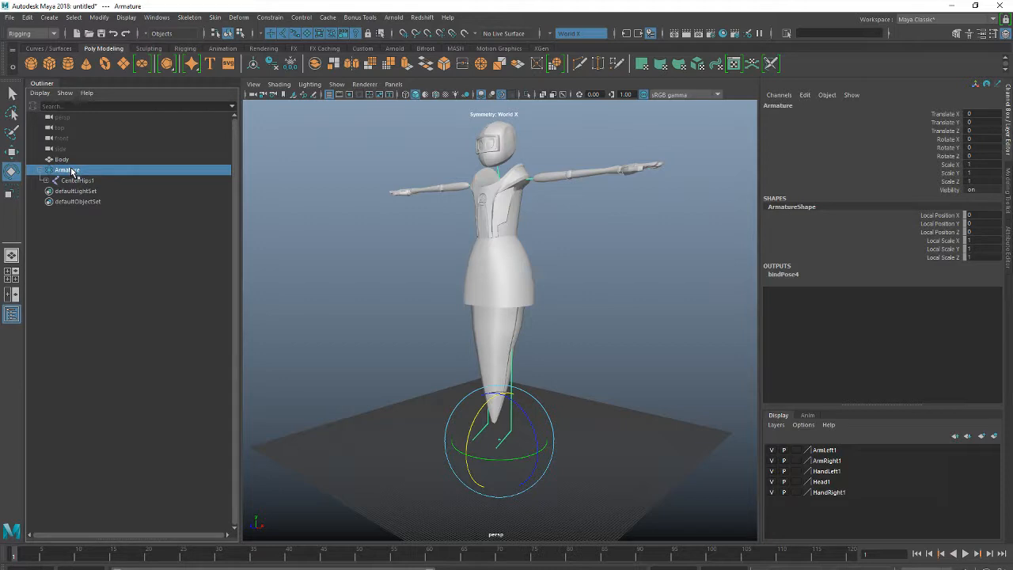
Step: Examine the transform values of Armature and its child skeleton CenterHips1
alt+drag(396, 333, 434, 296)
mouse_move(435, 296)
alt+middle_down()
mouse_move(424, 329)
mouse_move(434, 316)
alt+middle_up()
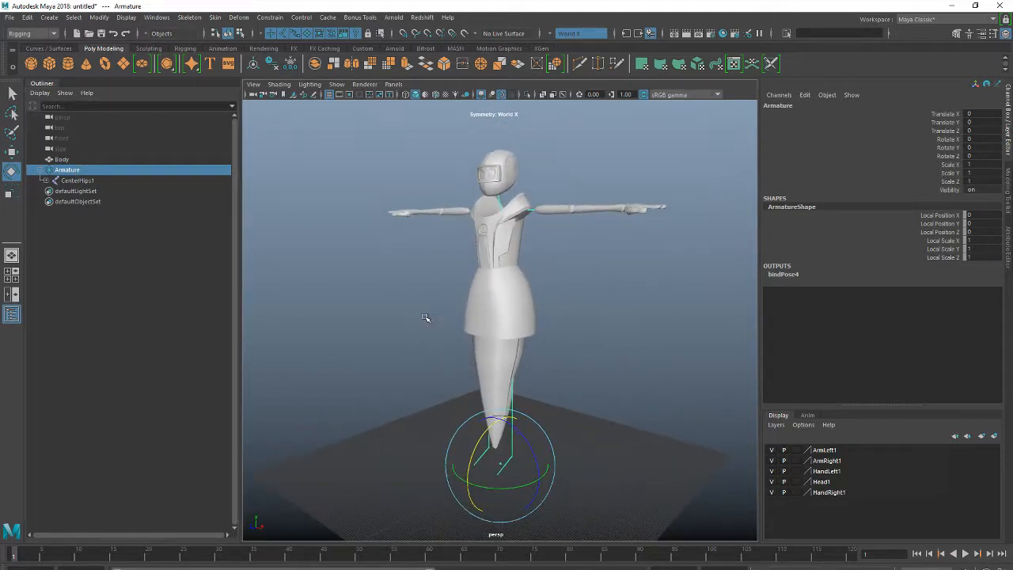
mouse_move(425, 316)
alt+mouse_down()
mouse_move(438, 318)
mouse_move(425, 323)
alt+mouse_up()
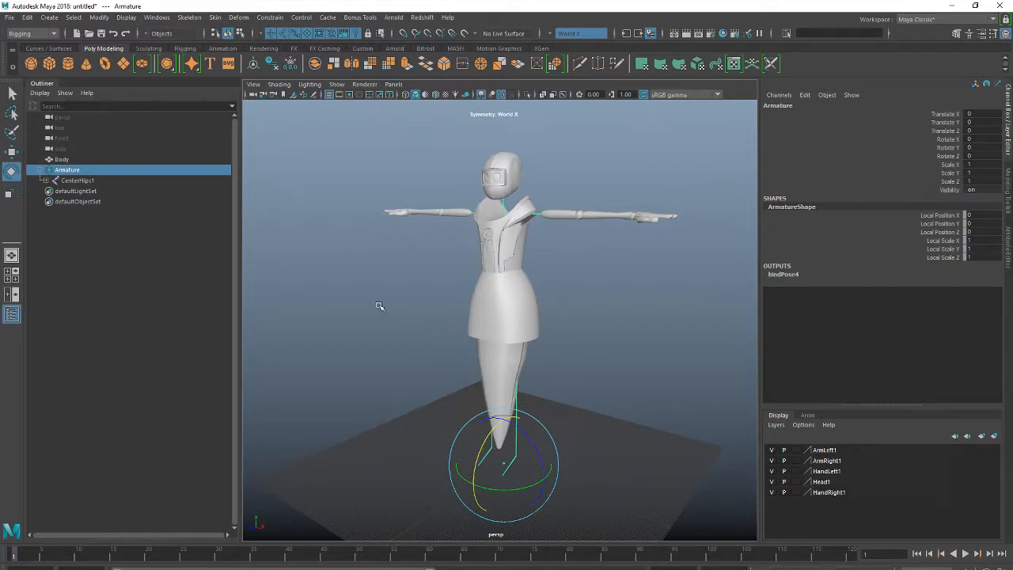
click(75, 181)
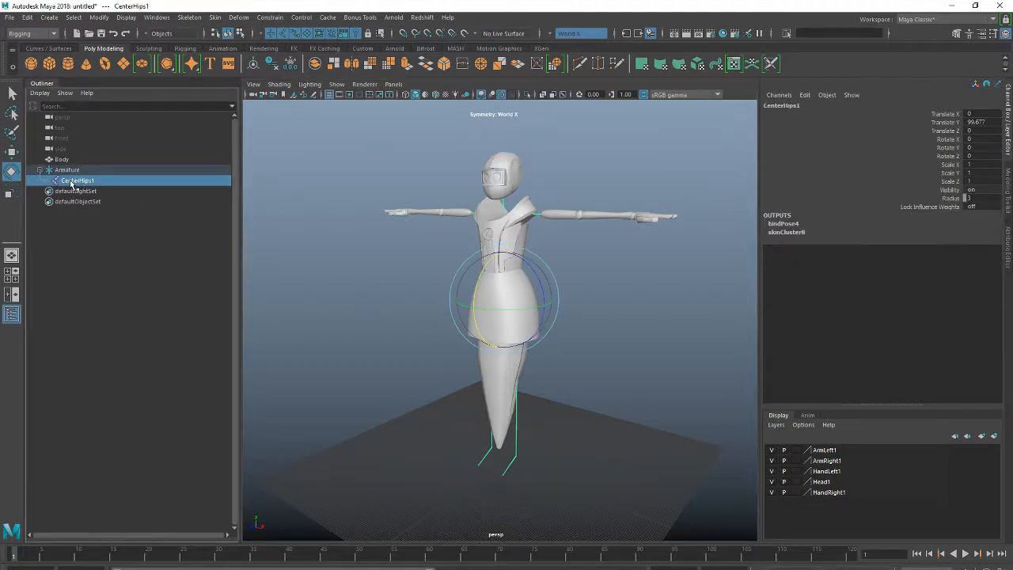
click(66, 169)
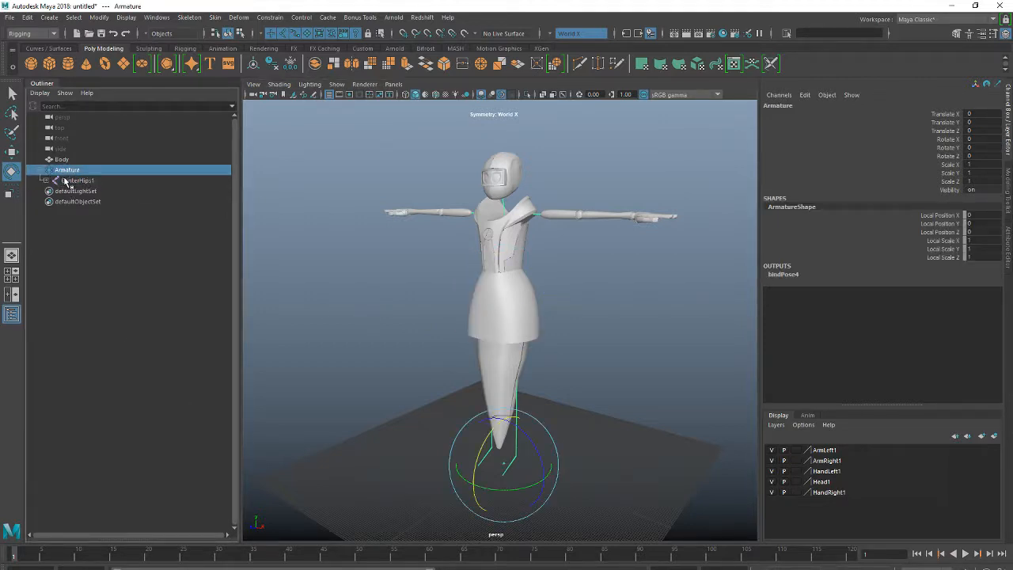
click(75, 181)
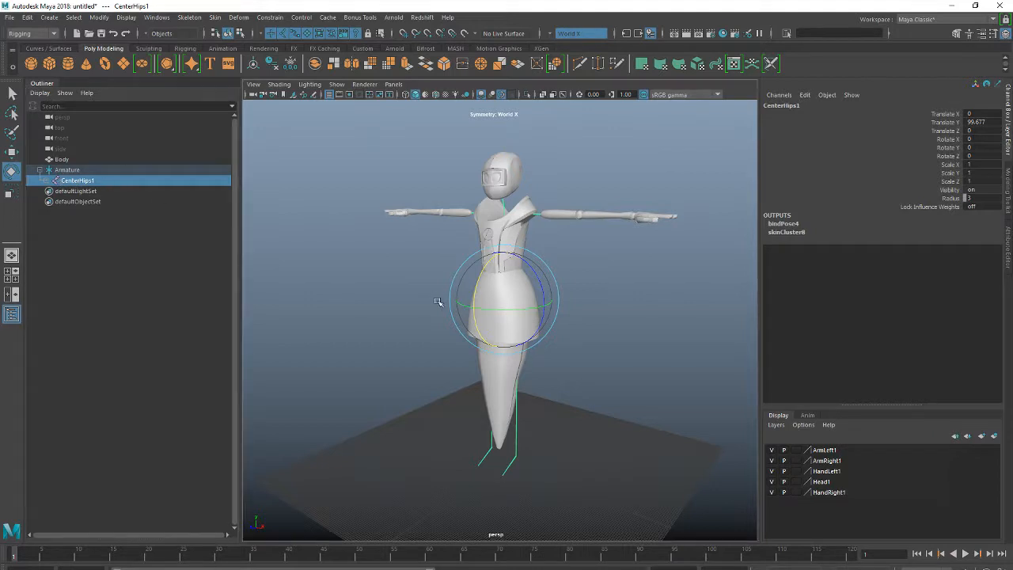
mouse_move(438, 301)
alt+mouse_down()
mouse_move(494, 271)
mouse_move(453, 296)
alt+mouse_up()
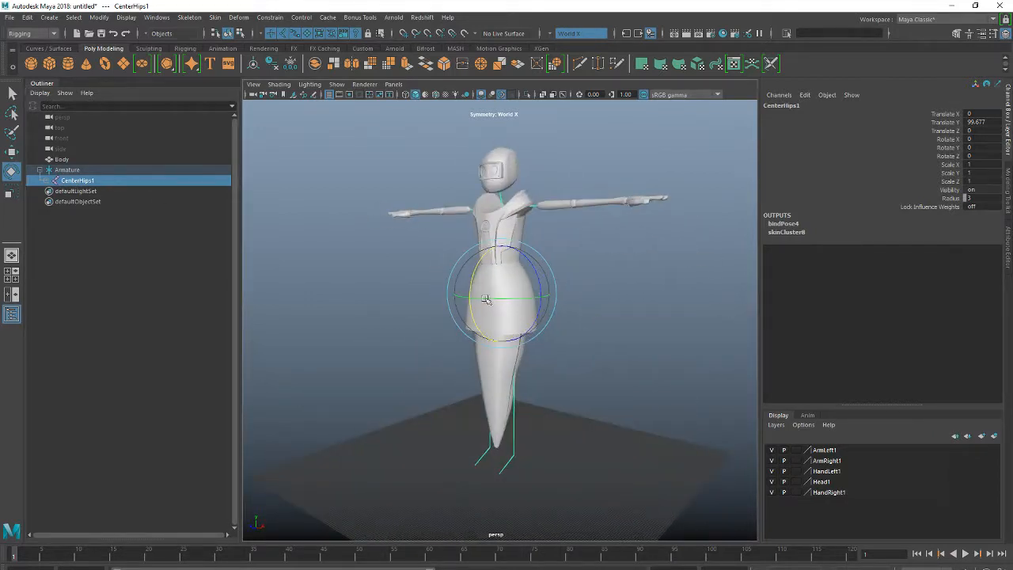
Step: Test Body's torso by rotating CenterSpine1, then CenterSpine2 to about 30, 5, -30 degrees in X, Y, Z, undoing each rotation
click(605, 294)
click(502, 241)
drag(501, 241, 503, 264)
key(ctrl+z)
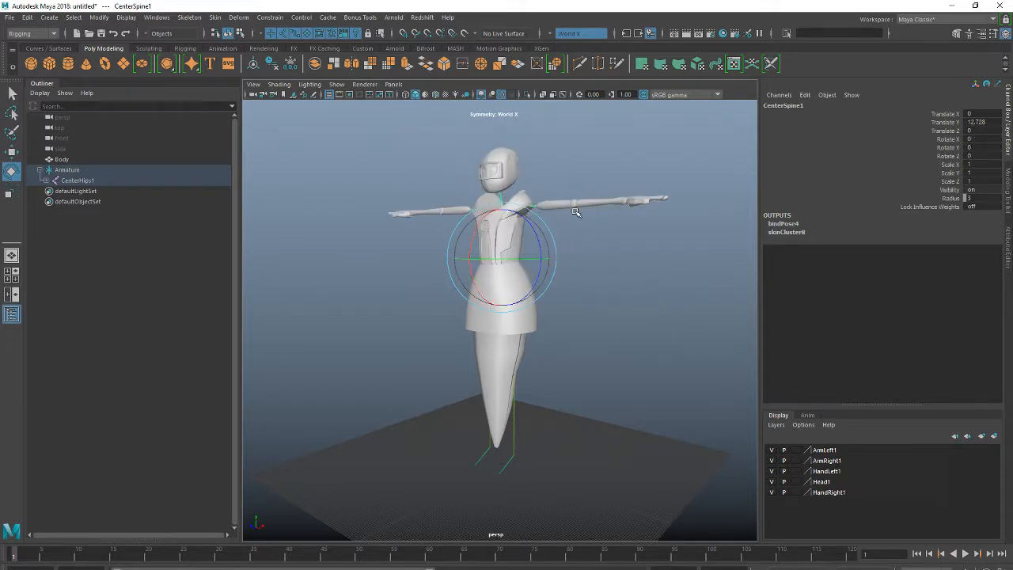
click(575, 212)
click(507, 226)
drag(509, 221, 504, 258)
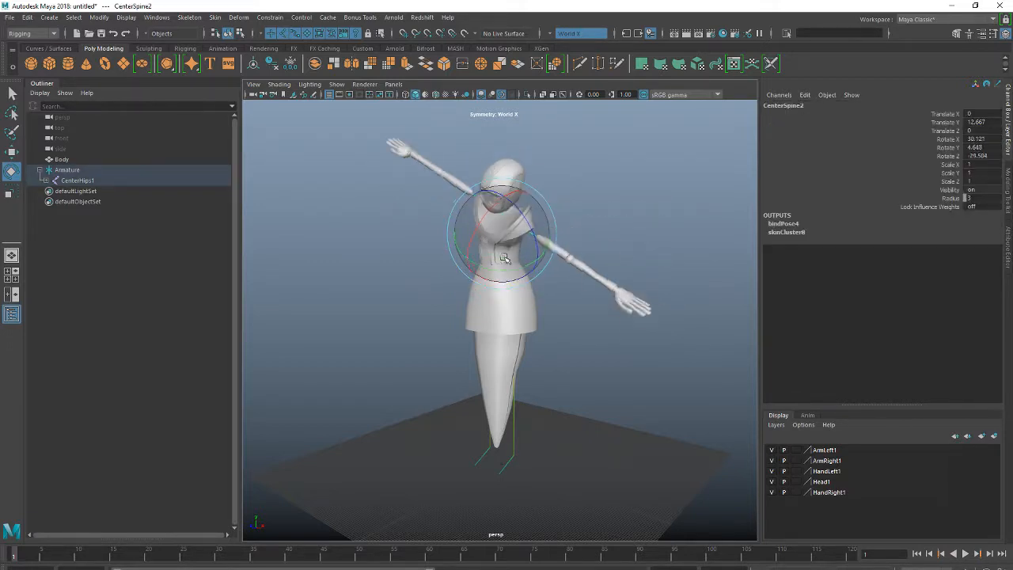
key(ctrl+z)
click(560, 174)
Step: Inspect the bound Body mesh up close and from several angles around the torso and arms
mouse_move(464, 298)
alt+mouse_down()
mouse_move(507, 283)
mouse_move(480, 297)
alt+mouse_up()
alt+middle_drag(548, 228, 536, 277)
scroll(485, 240, up, 5)
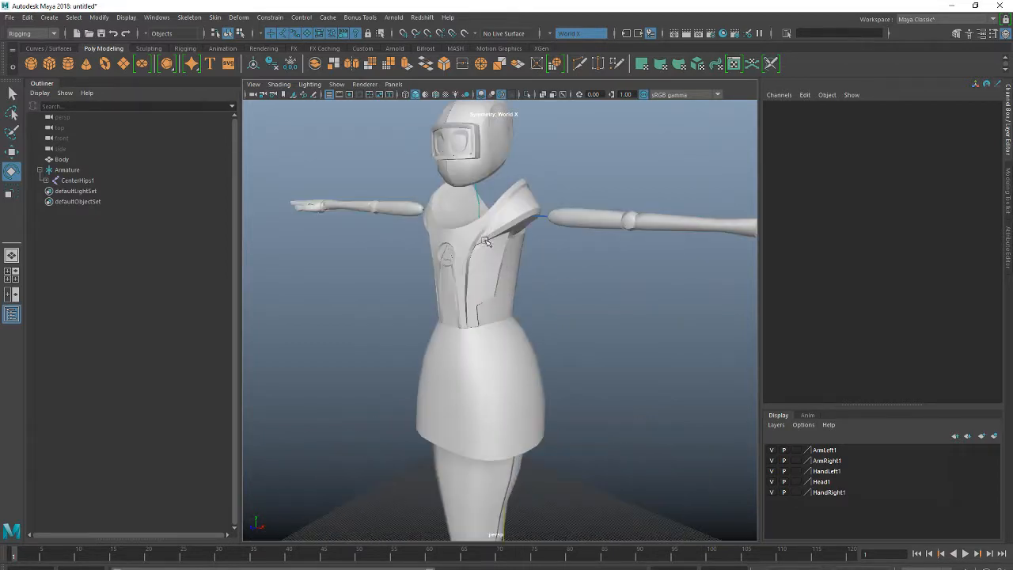
alt+drag(485, 241, 512, 232)
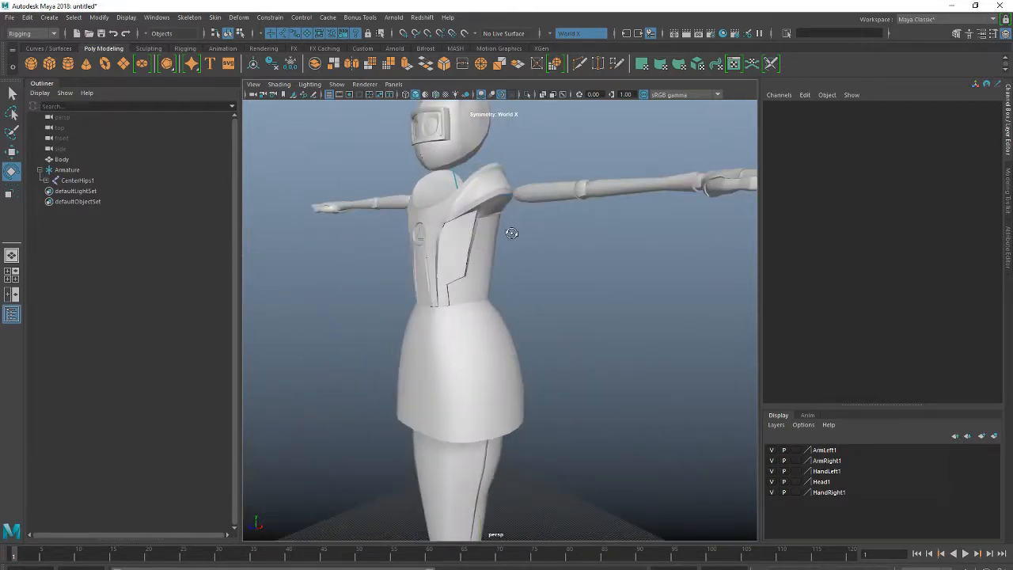
scroll(495, 256, down, 5)
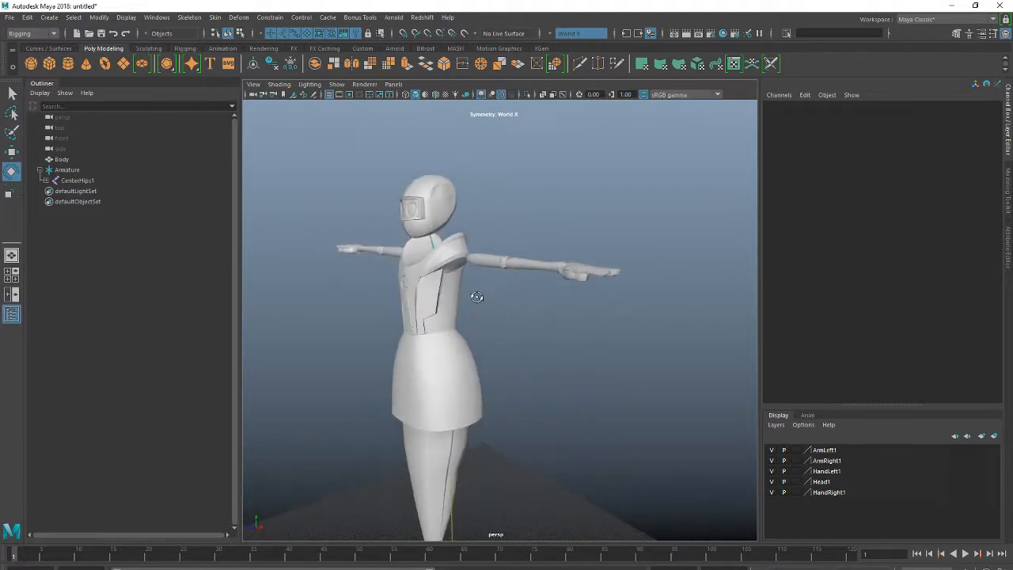
alt+drag(476, 297, 479, 251)
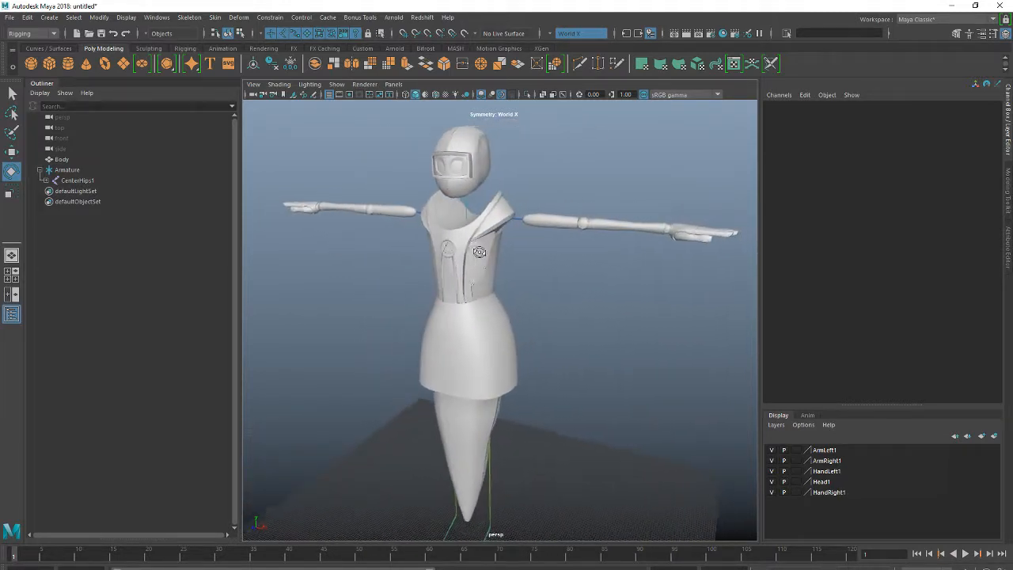